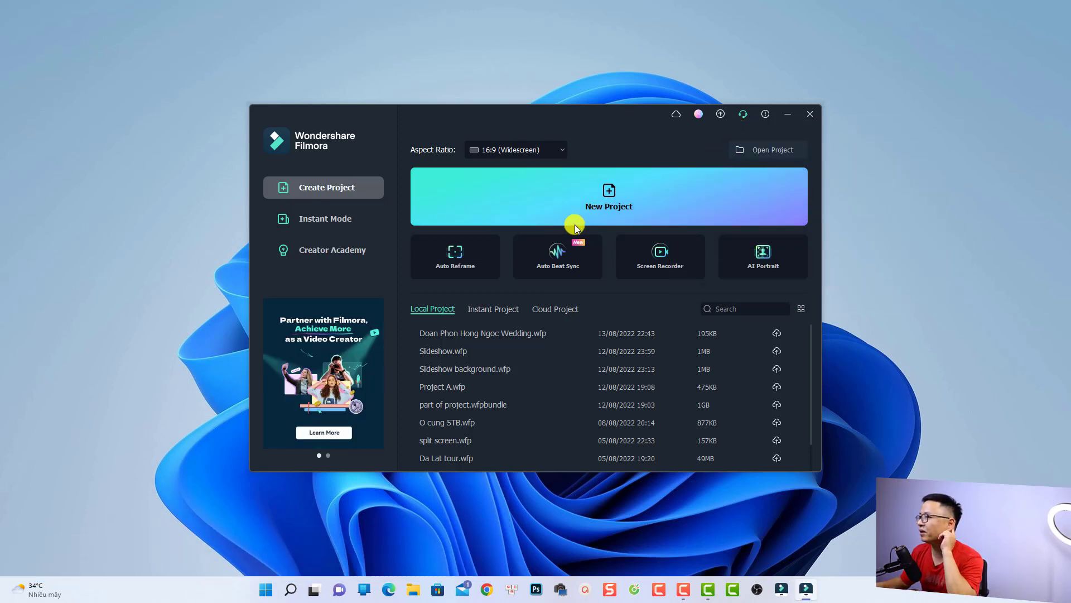
- Keep the 16:9 (Widescreen) aspect ratio and start a new blank project
left_click(544, 150)
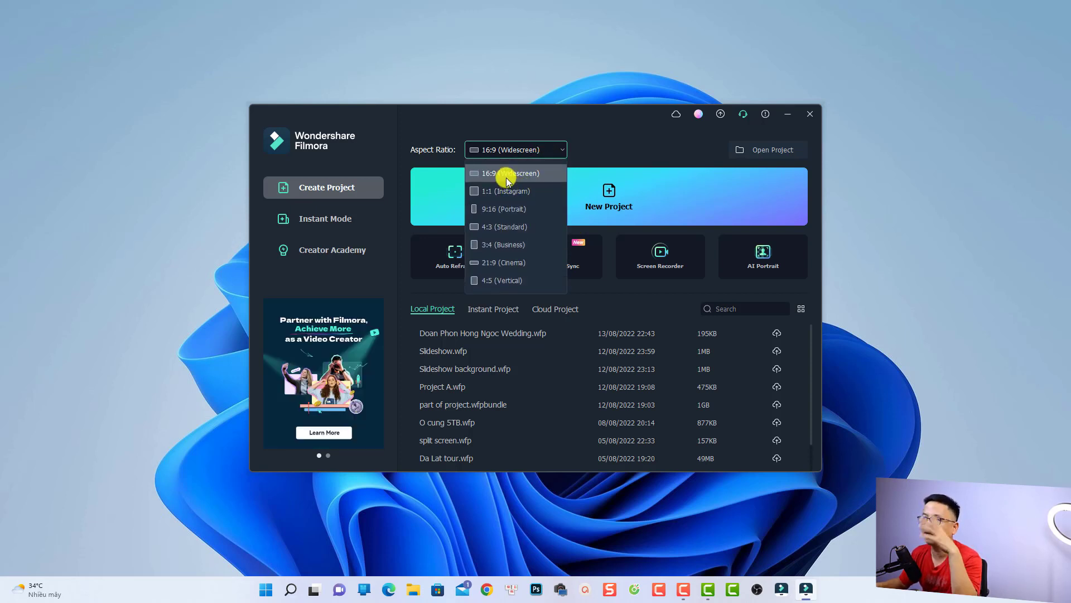
left_click(507, 174)
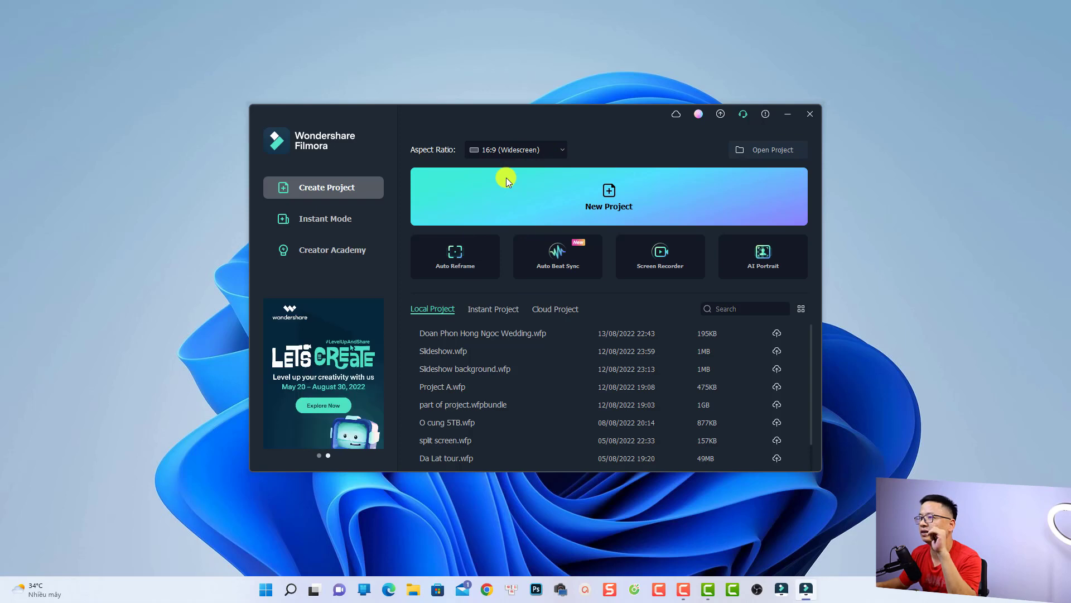
left_click(607, 204)
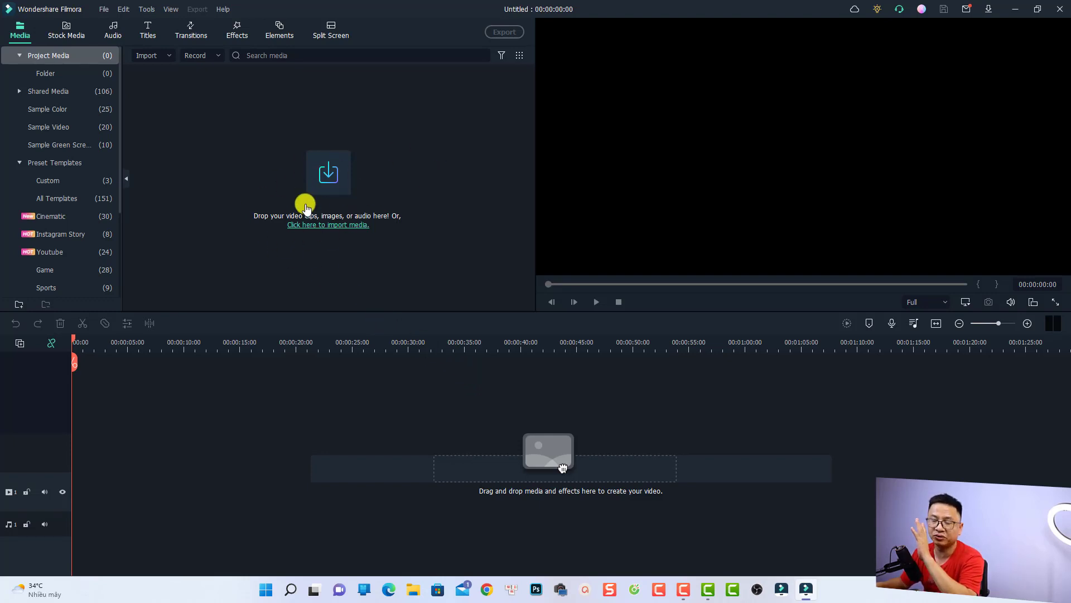
- Add the highway traffic clip from Stock Media Downloads to video track 1
left_click(69, 37)
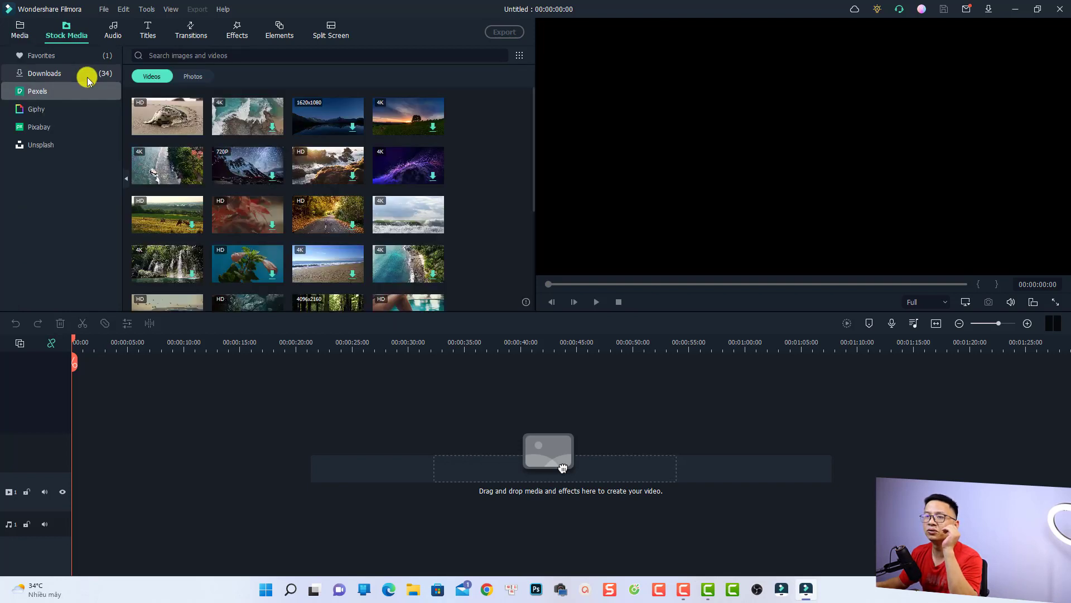
left_click(46, 77)
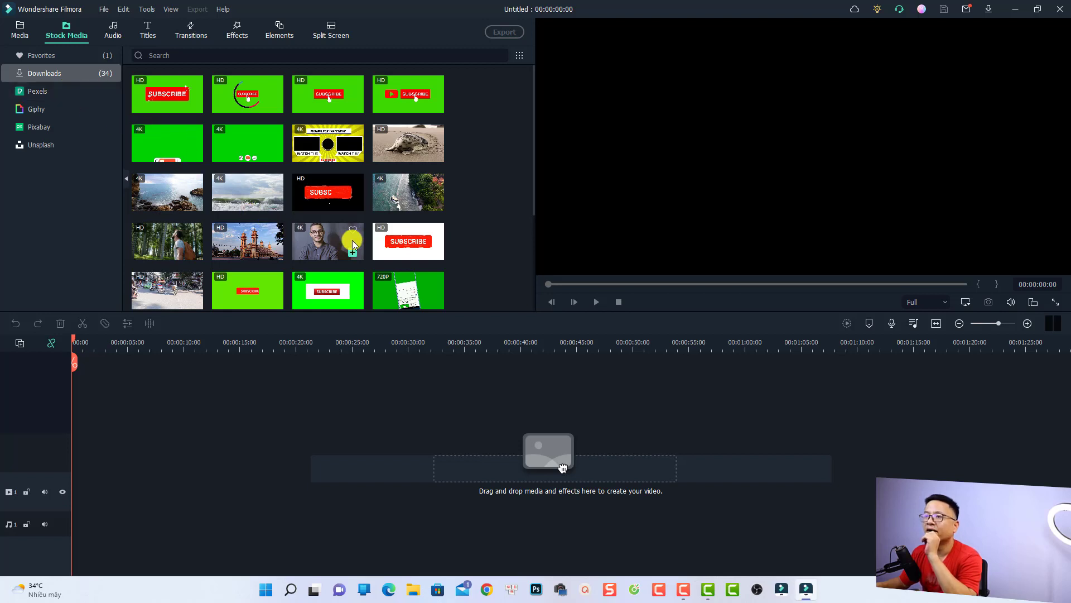
scroll(353, 244, "down", 5)
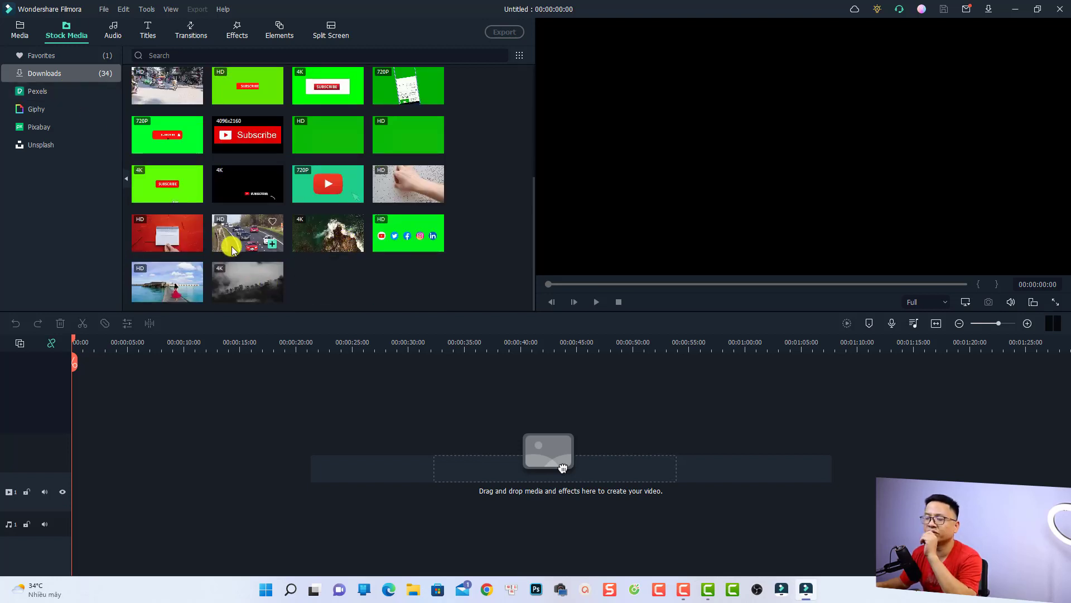
left_click_drag(232, 250, 76, 487)
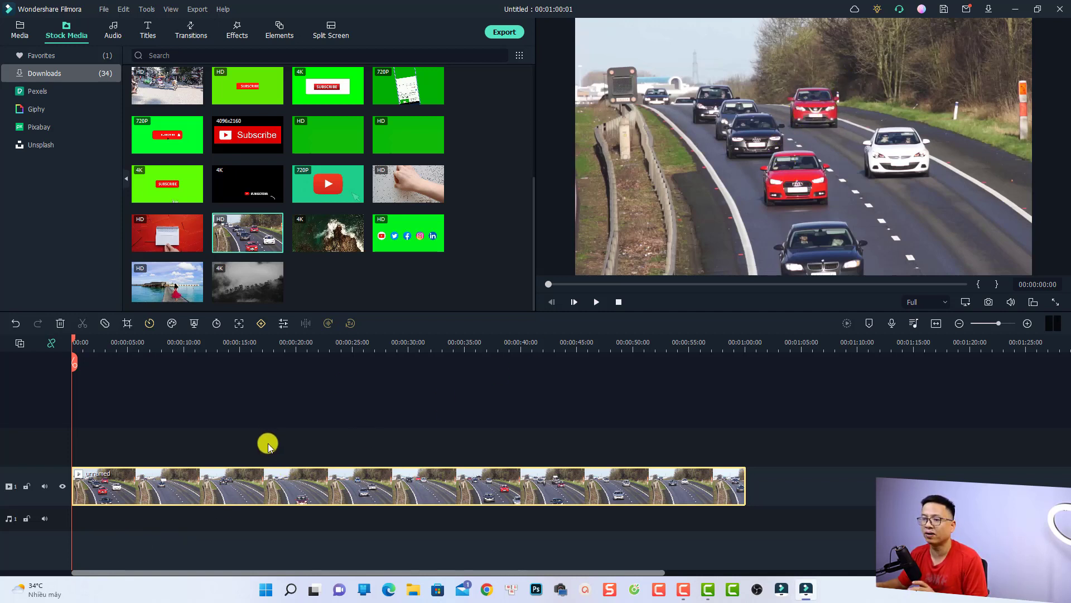
- Split the traffic clip at 00:00:04:22 and delete the part after the split
key("space")
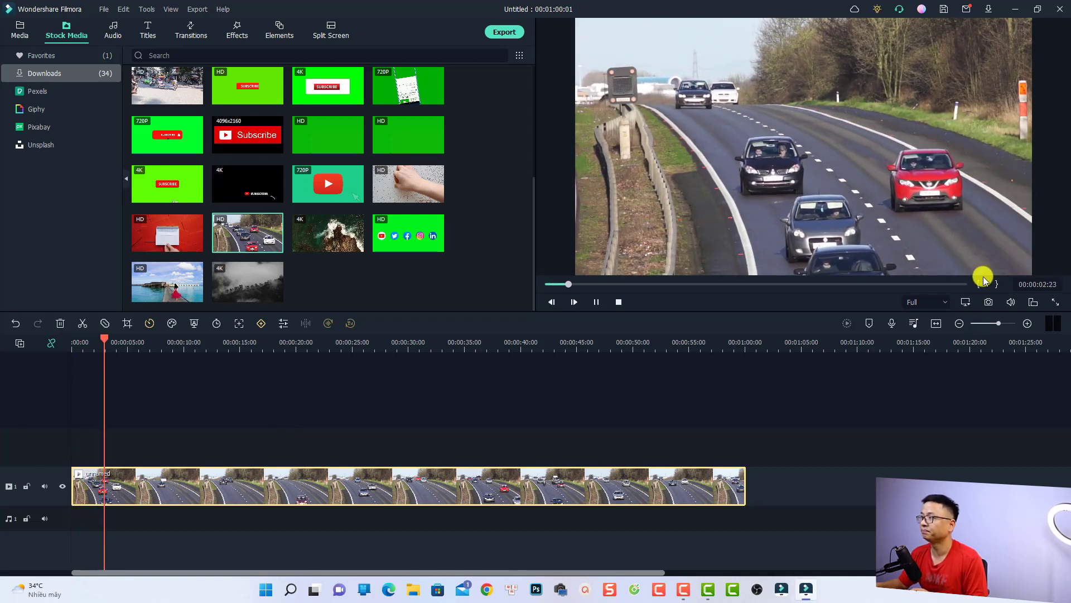
key("space")
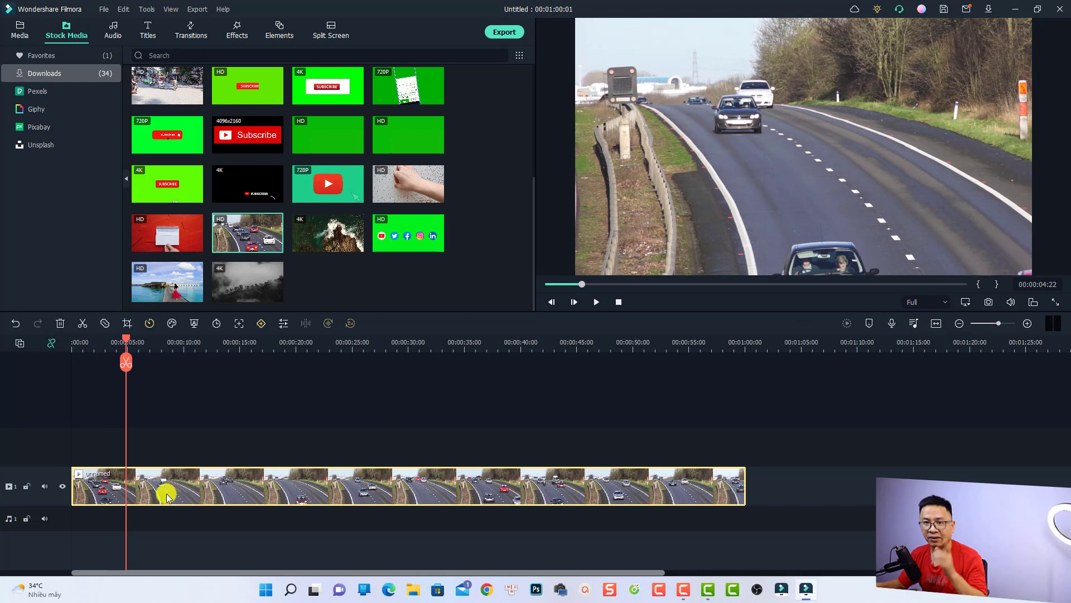
key("ctrl+b")
left_click_drag(306, 423, 258, 511)
key("Delete")
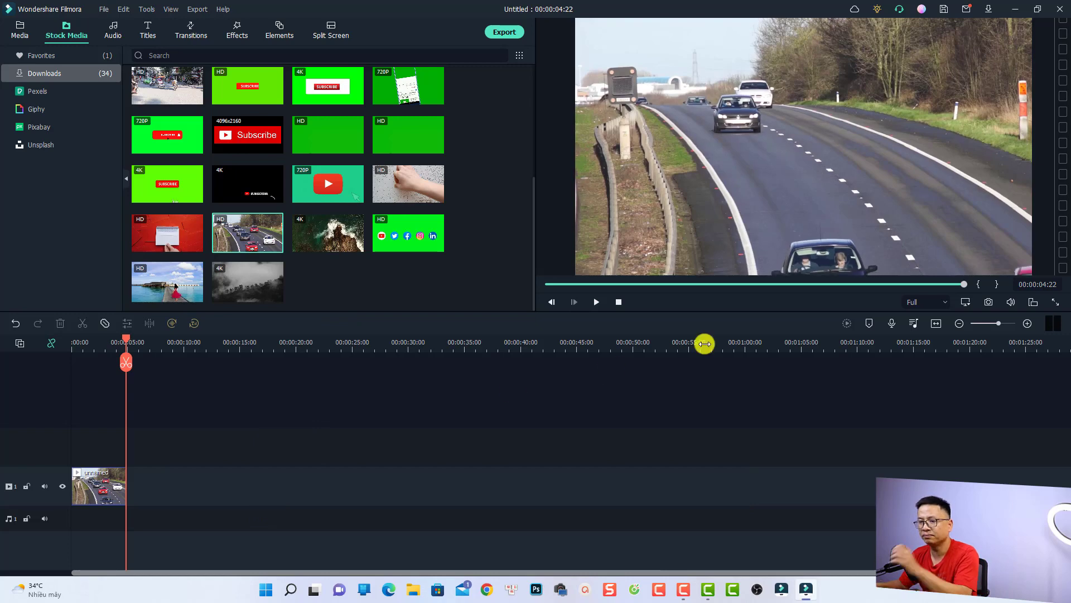
- Zoom the timeline to fit and return the playhead to the clip's start
left_click(936, 323)
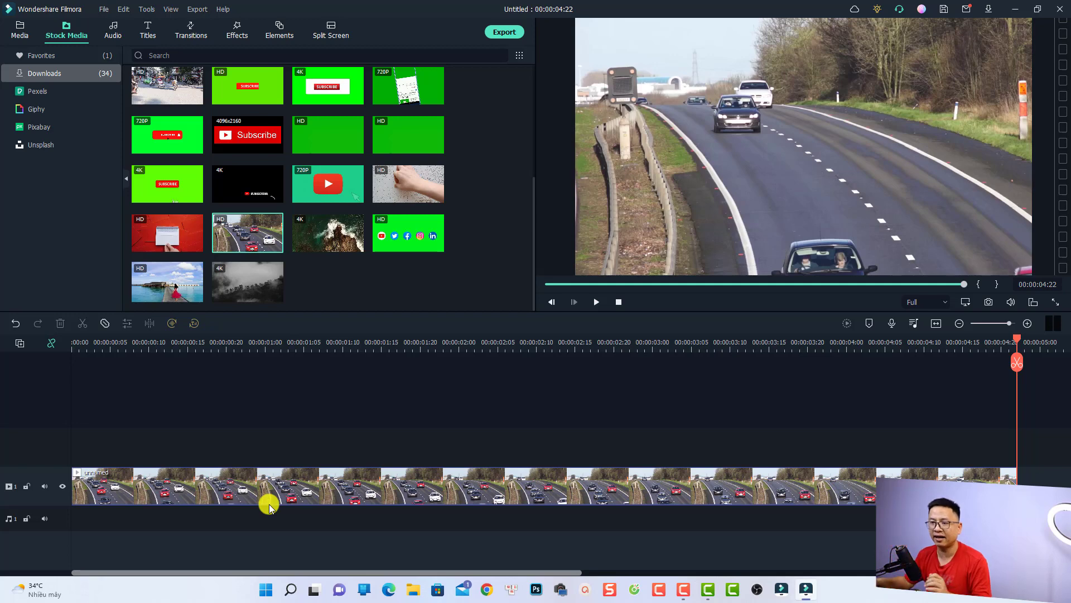
left_click(226, 474)
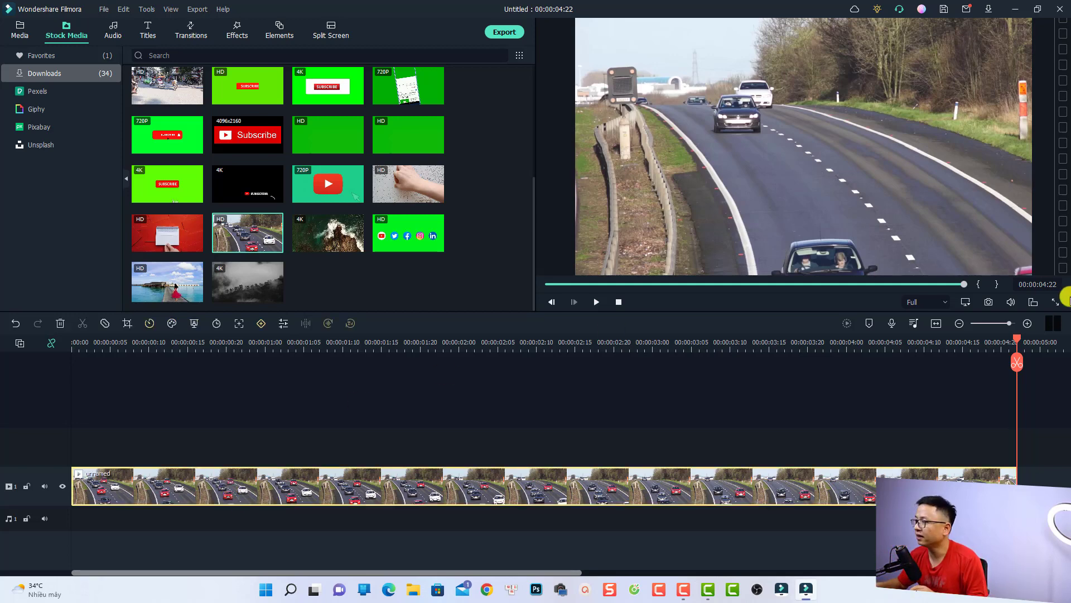
key("Home")
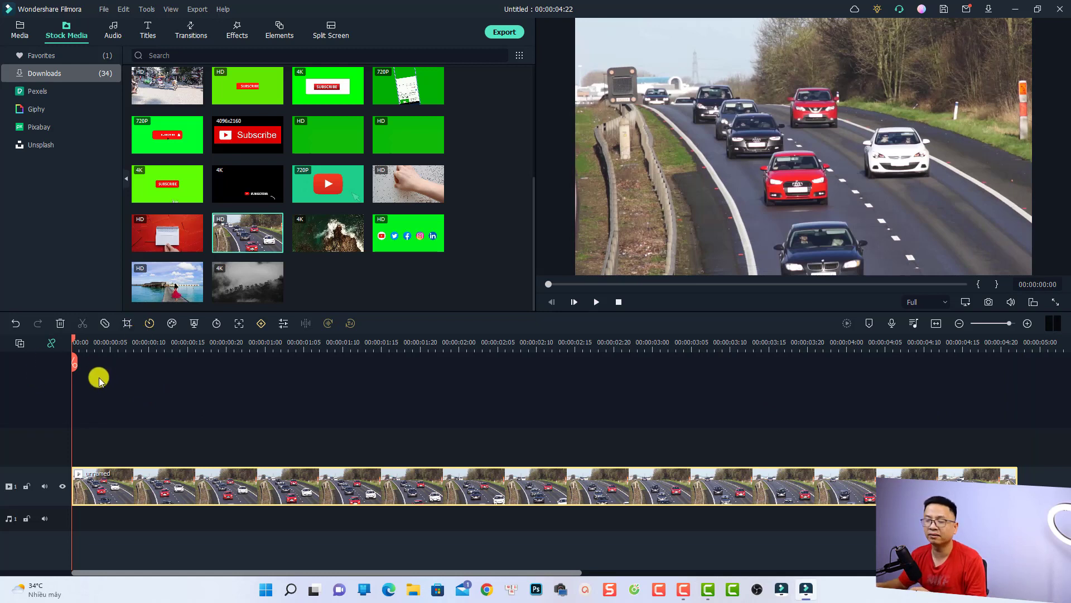
- Motion-track the far red car near the top right of the traffic clip
left_click(239, 326)
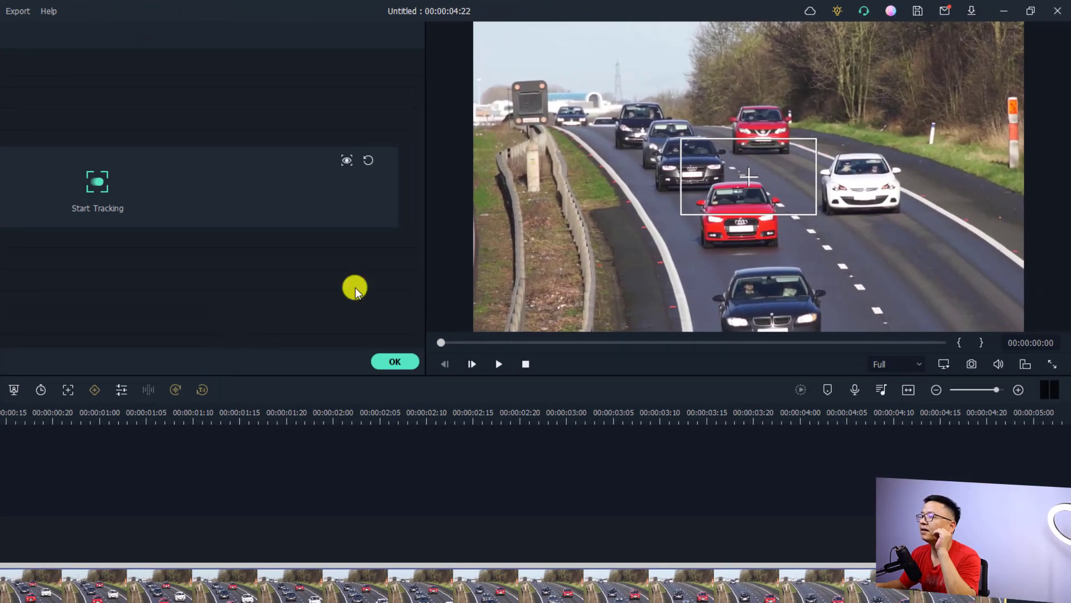
mouse_move(745, 174)
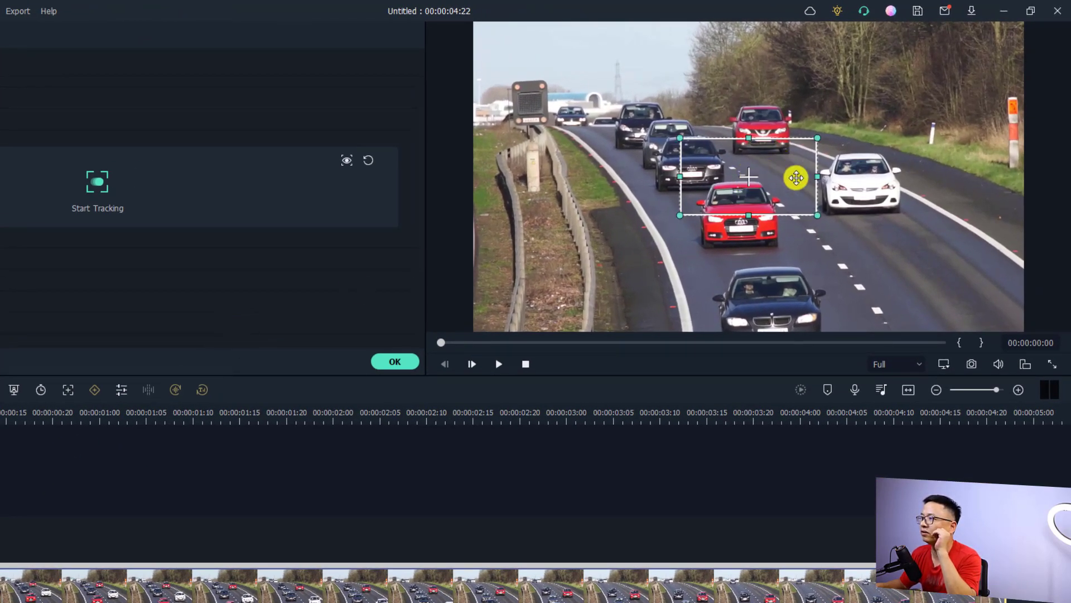
left_click_drag(749, 177, 761, 131)
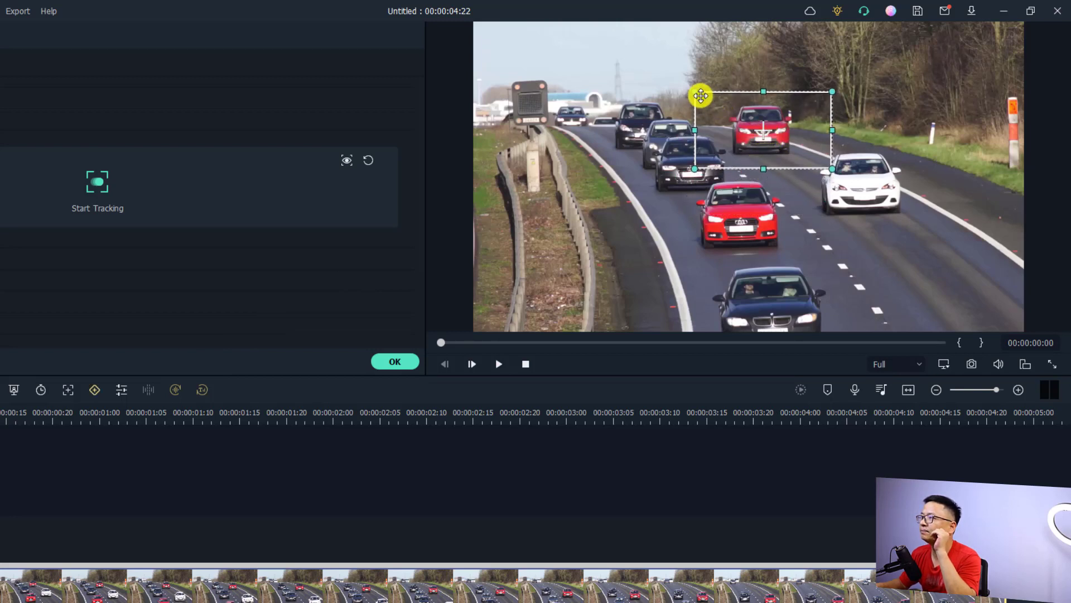
left_click_drag(704, 99, 741, 118)
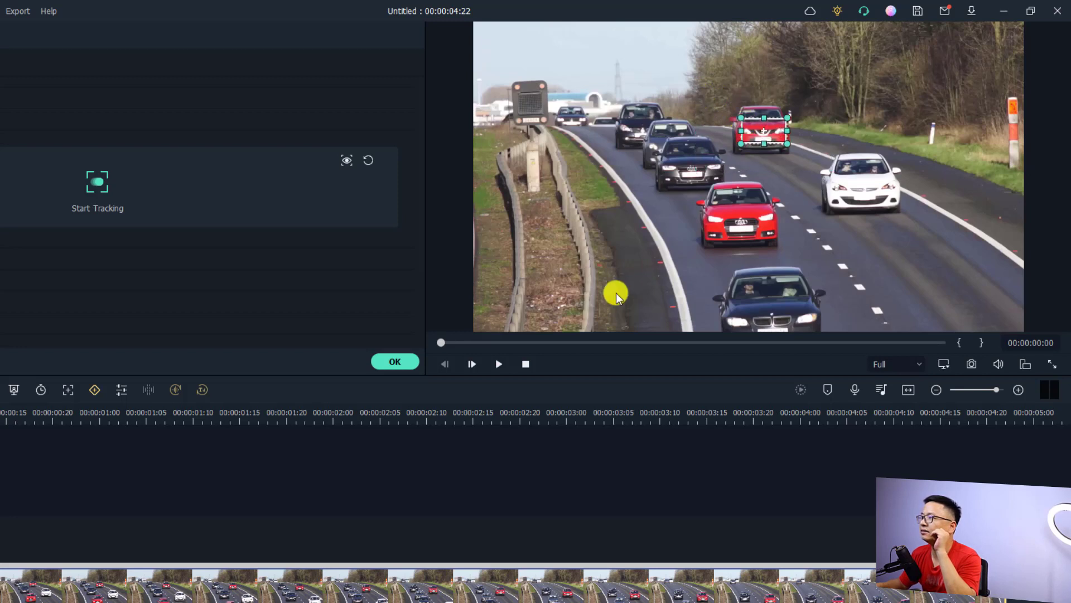
left_click(100, 191)
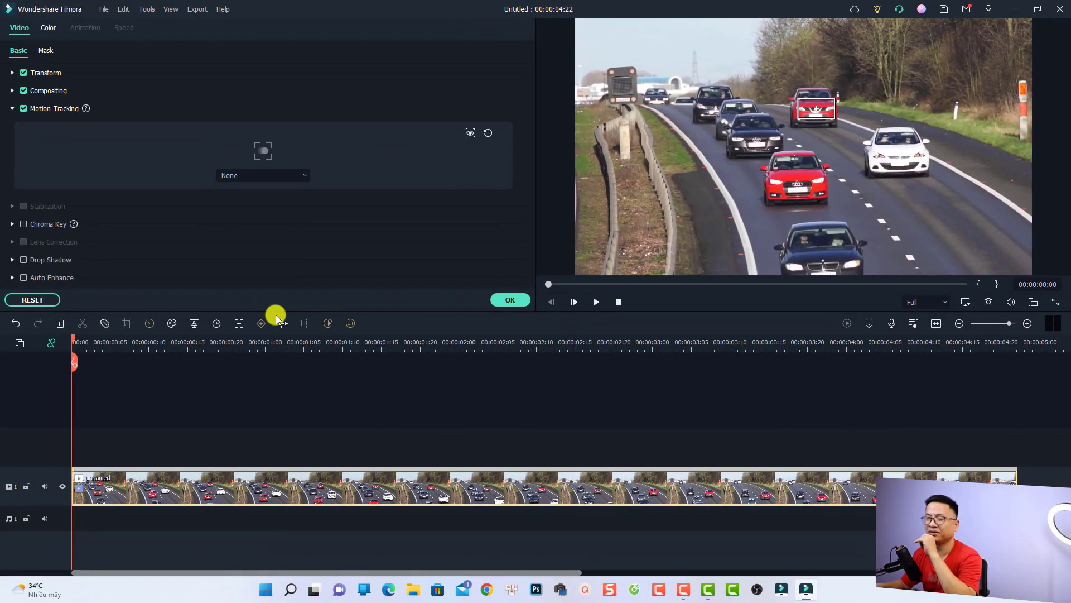
key("Return")
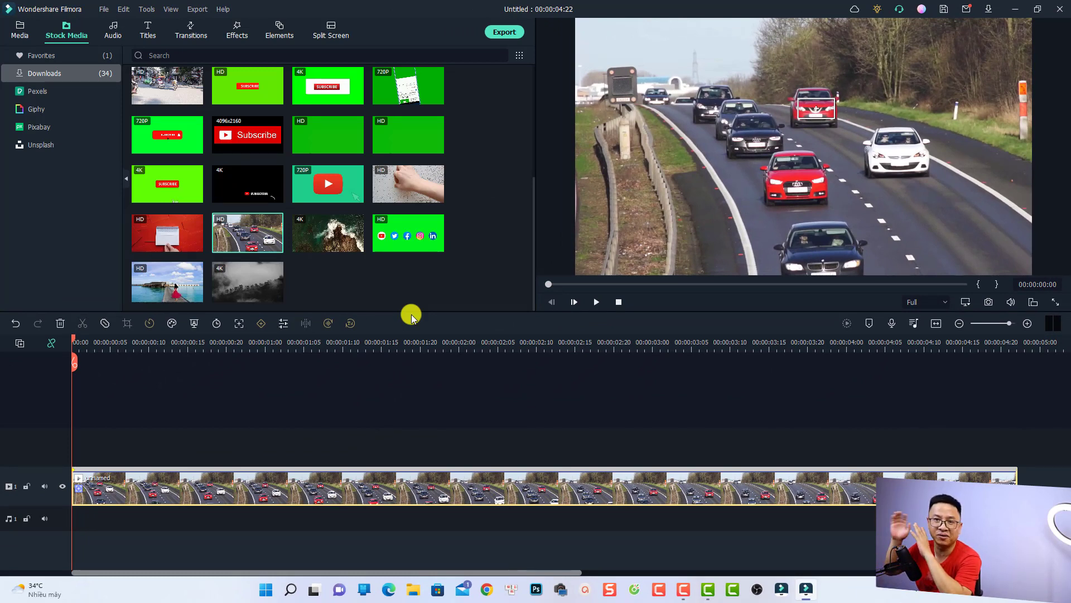
- Search Elements for 'tutorial' and add the curved Tutorial Element White 25 arrow to the timeline
left_click(280, 36)
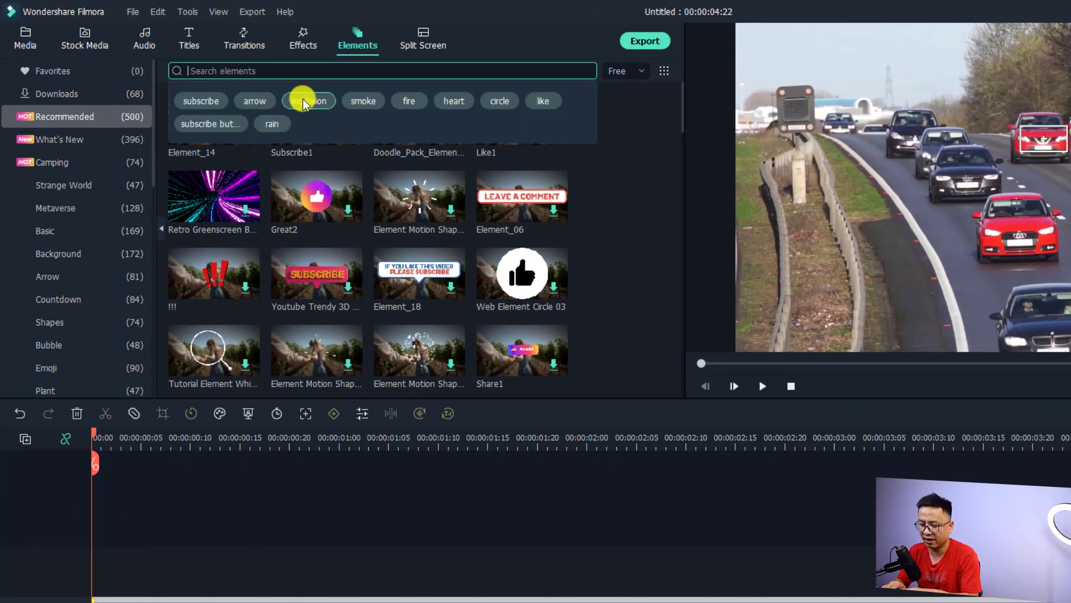
type("tutorial")
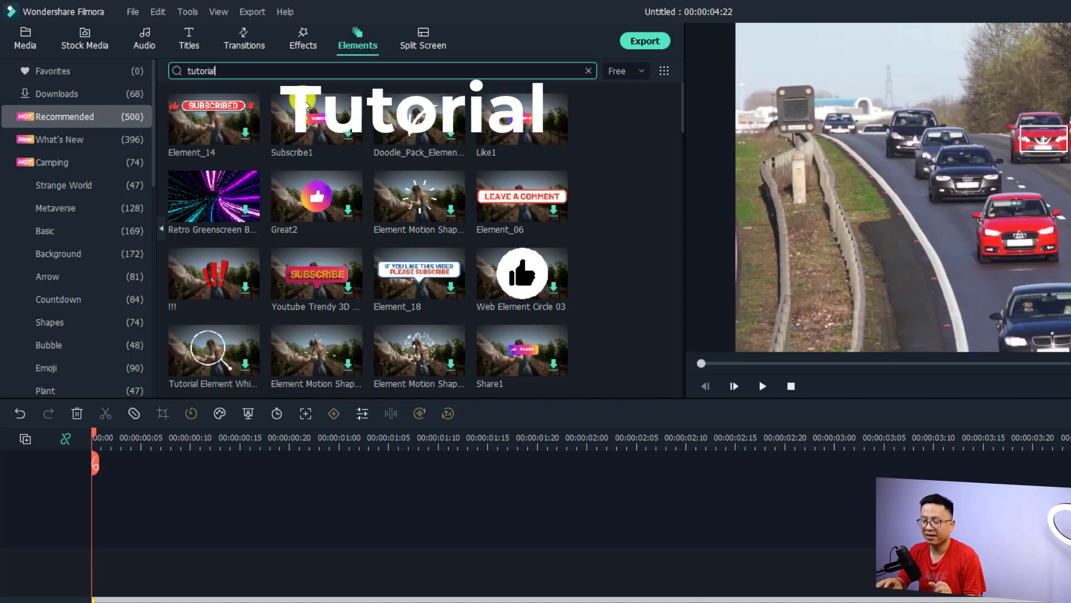
key("Return")
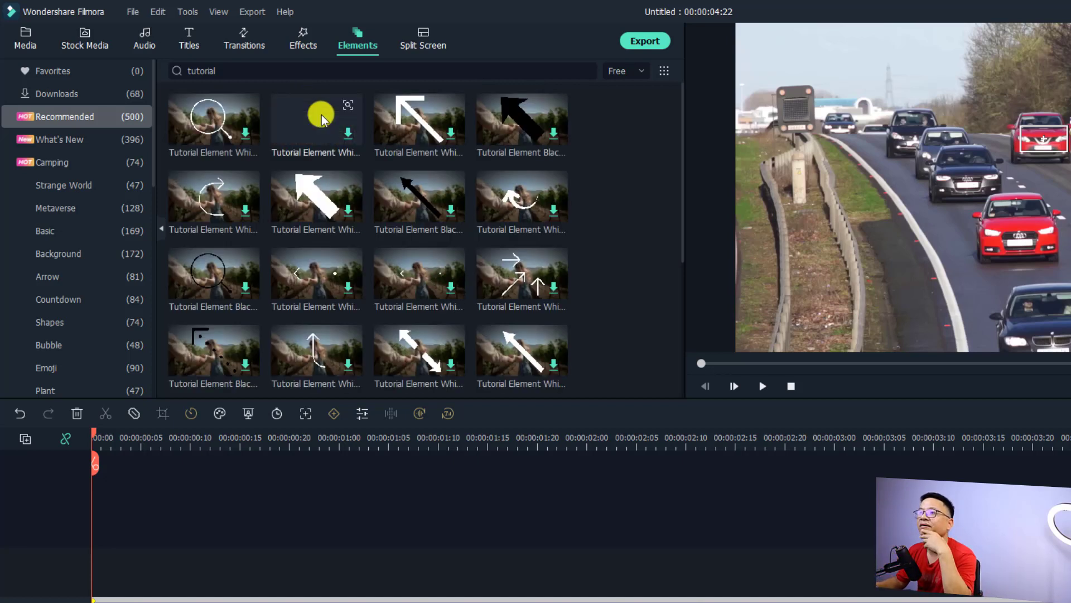
scroll(427, 234, "down", 3)
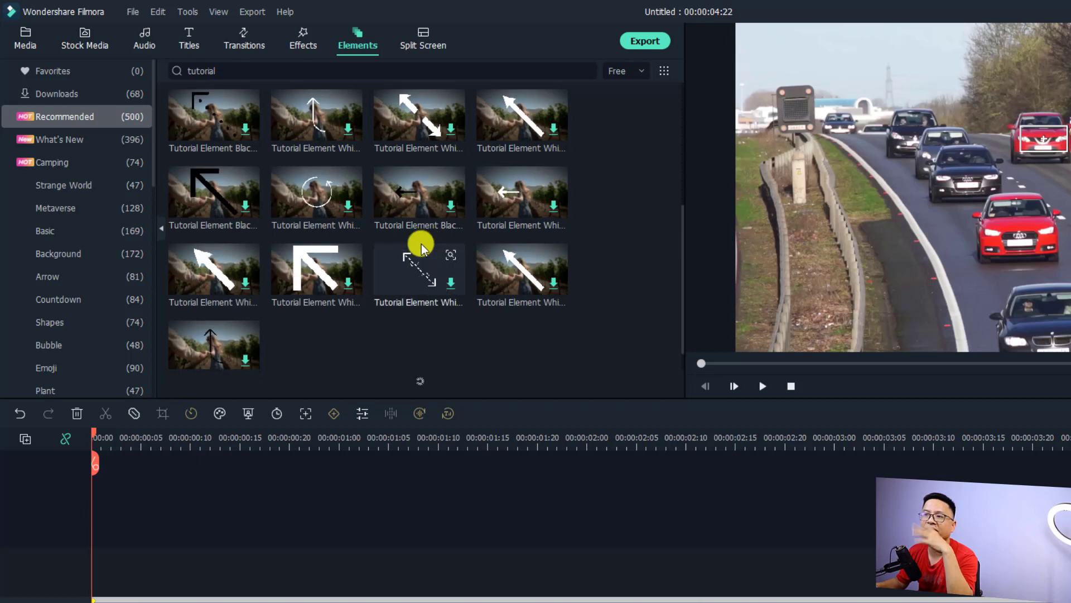
scroll(433, 223, "up", 3)
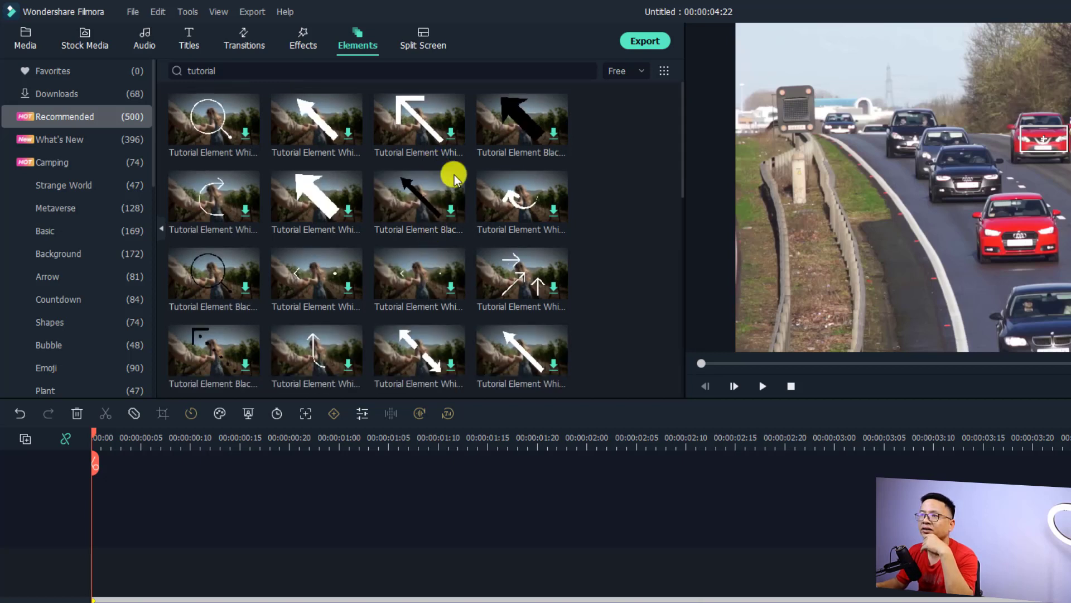
left_click(524, 213)
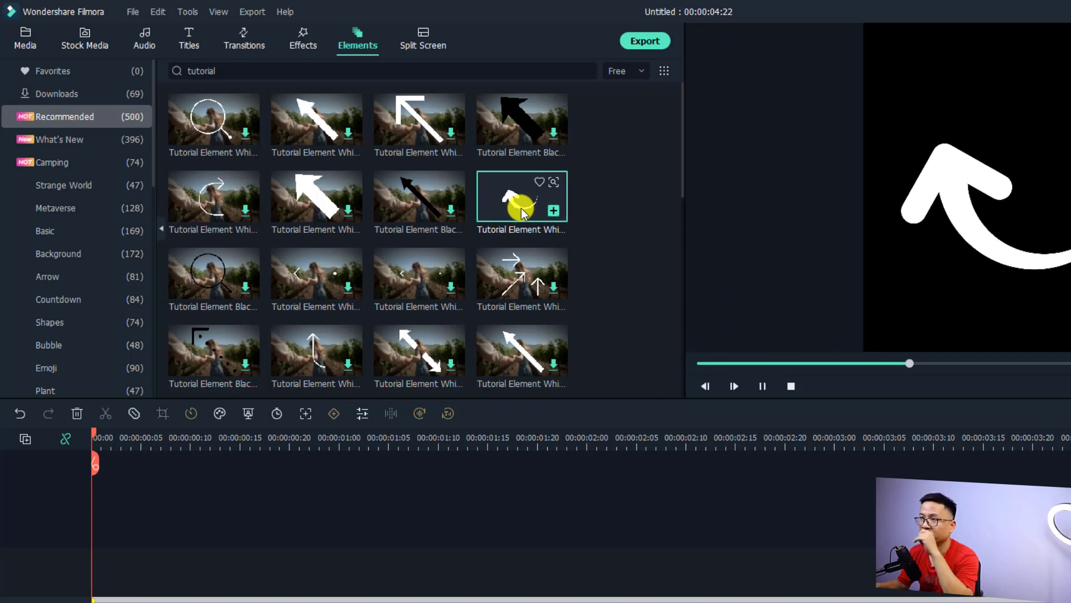
left_click_drag(523, 213, 178, 501)
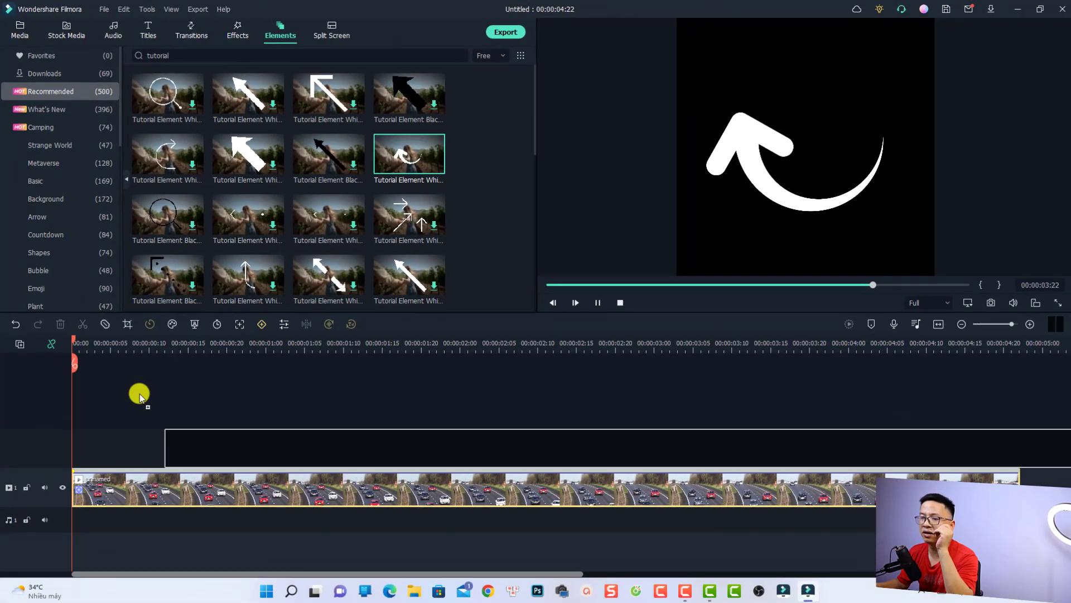
- Place the curved arrow on track 2, preview it, and open the highway clip's video settings
left_click_drag(139, 393, 46, 449)
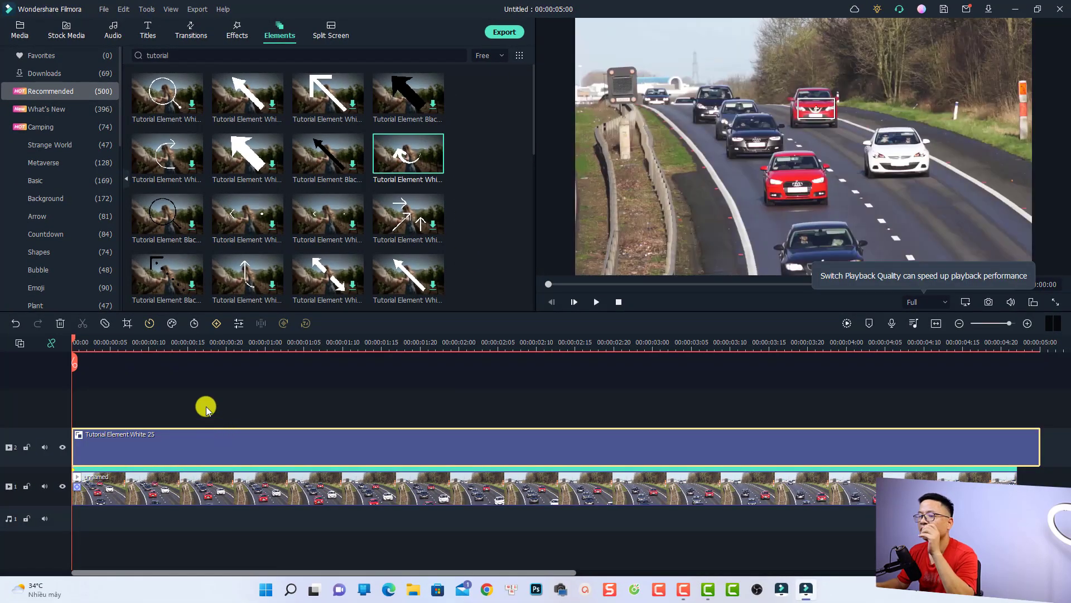
key("space")
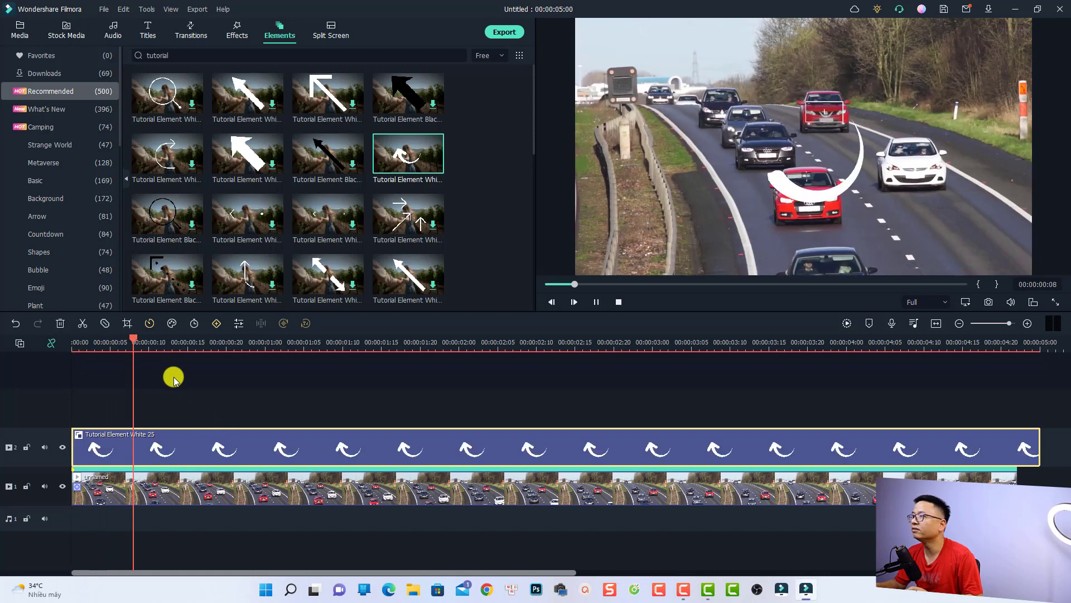
key("space")
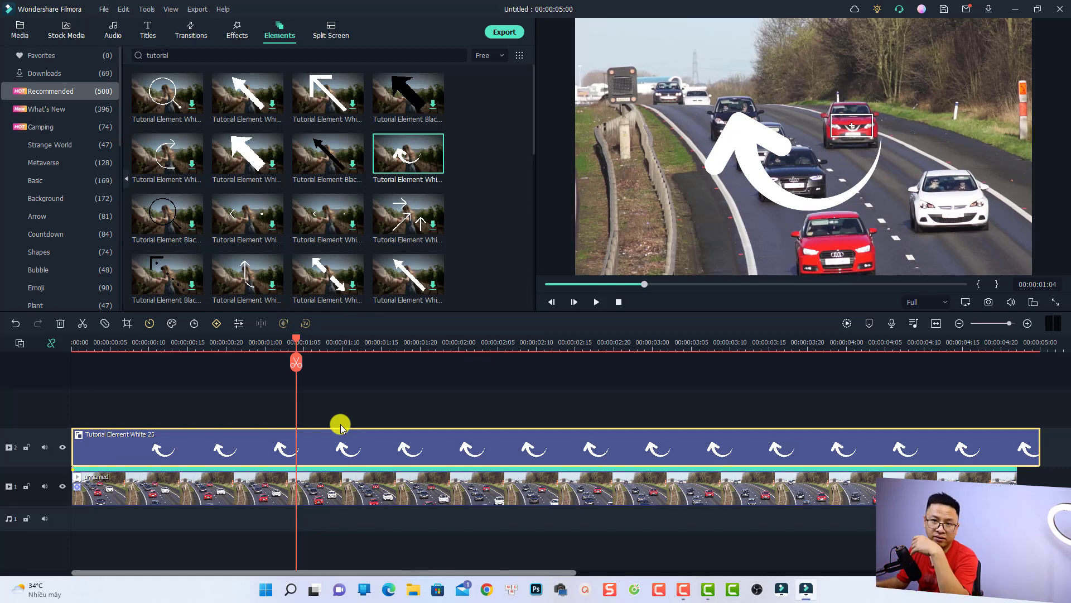
left_click(308, 485)
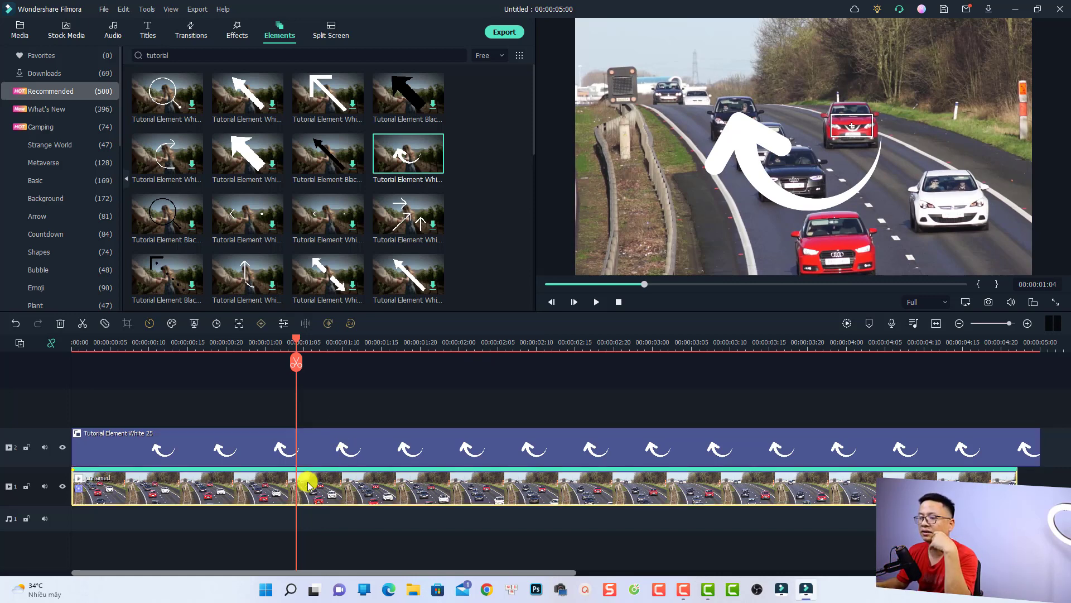
double_click(307, 483)
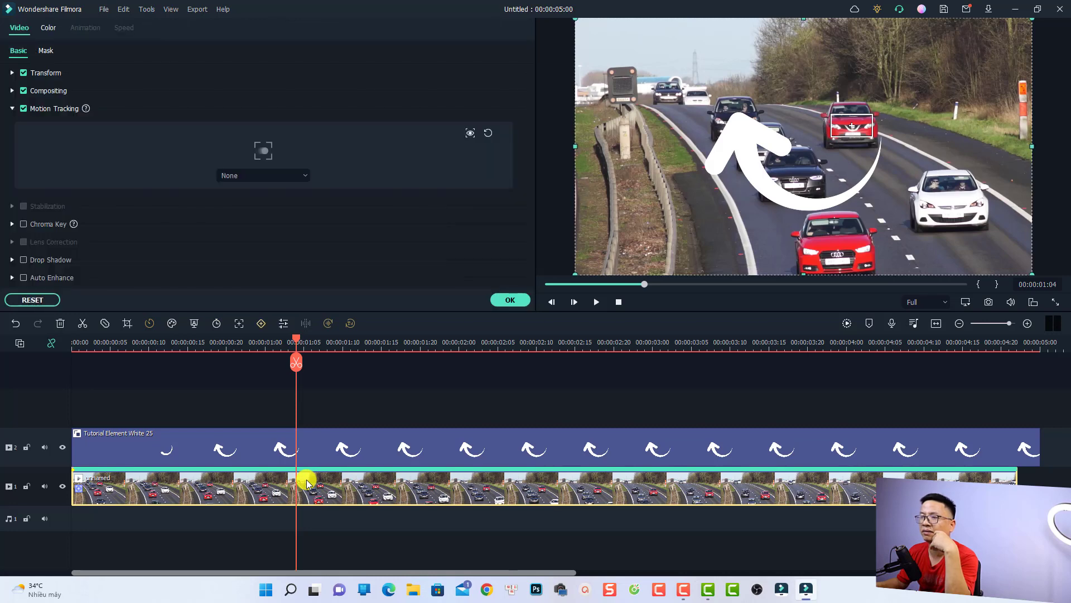
- Attach Tutorial Element White 25 to the clip's motion tracking and select the arrow in the preview
left_click(305, 176)
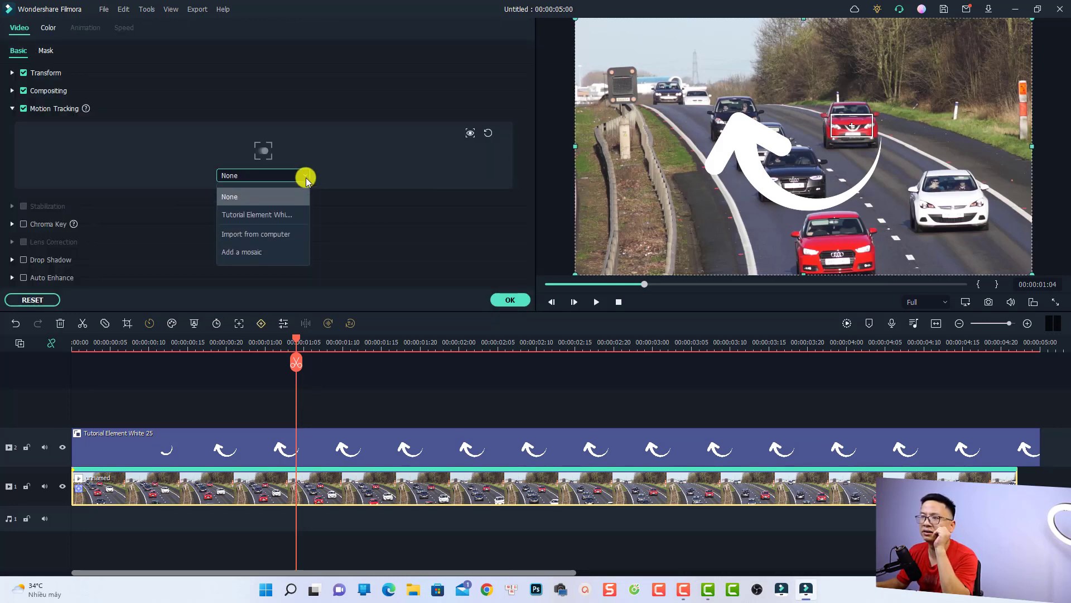
left_click(241, 218)
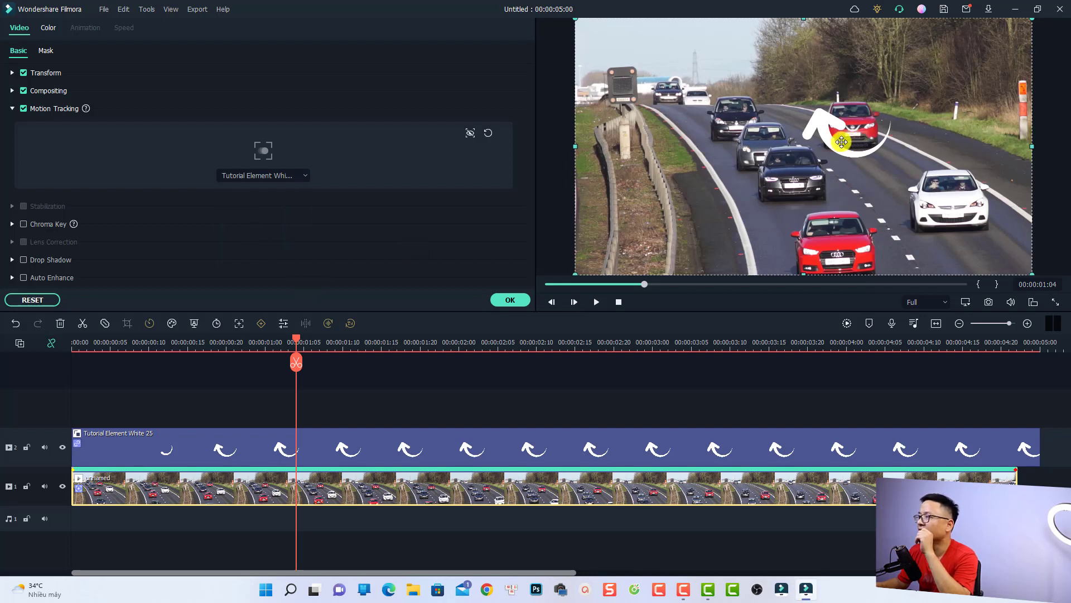
left_click(839, 139)
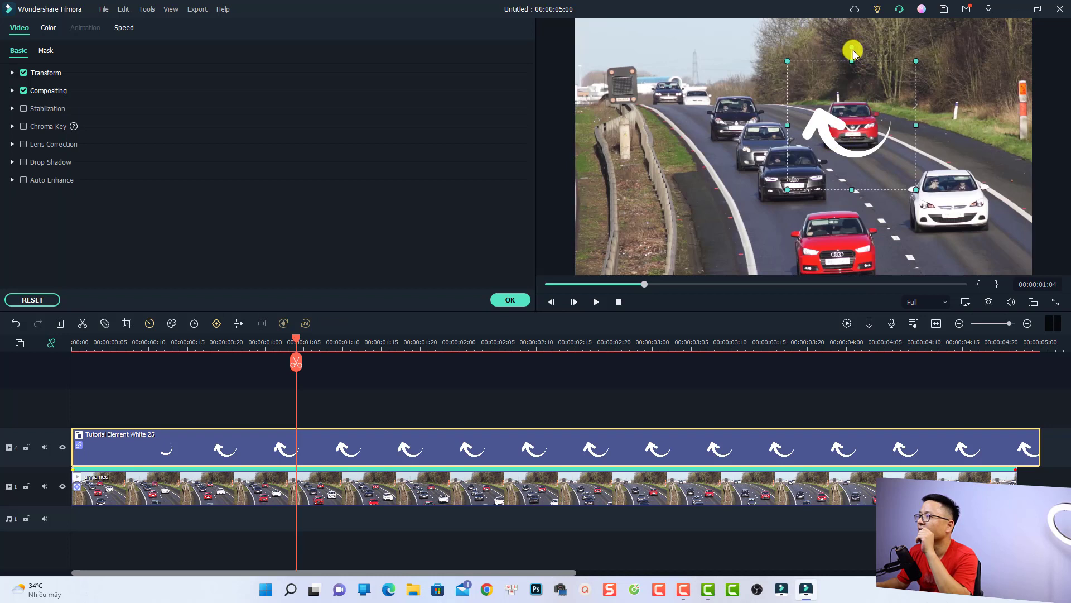
- Rotate, shrink and position the arrow just above the red car, then return to the start
left_click_drag(851, 48, 846, 181)
left_click_drag(878, 125, 835, 109)
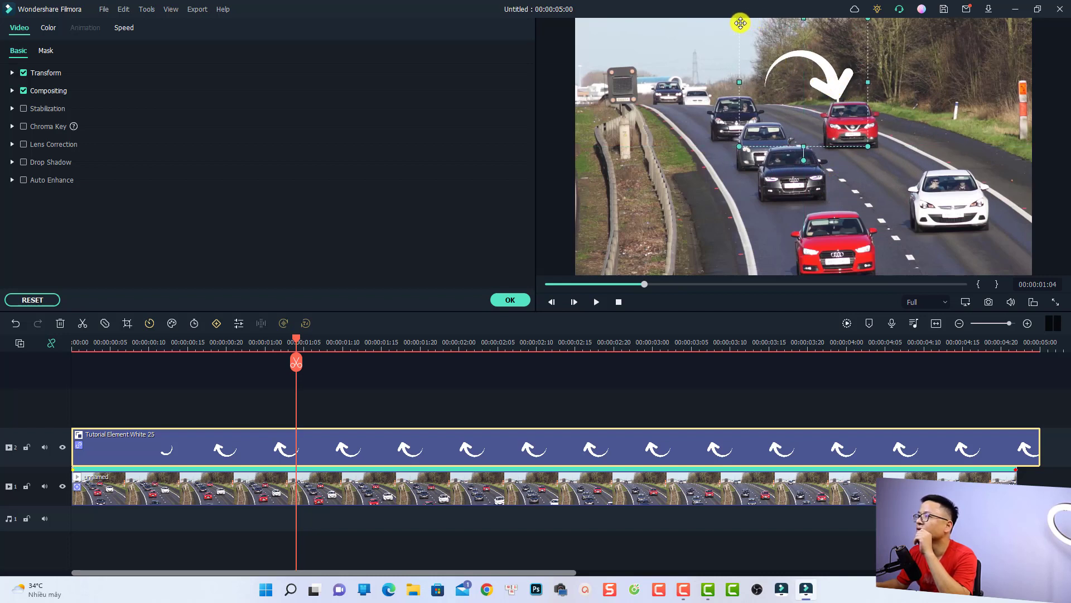
left_click_drag(739, 19, 771, 49)
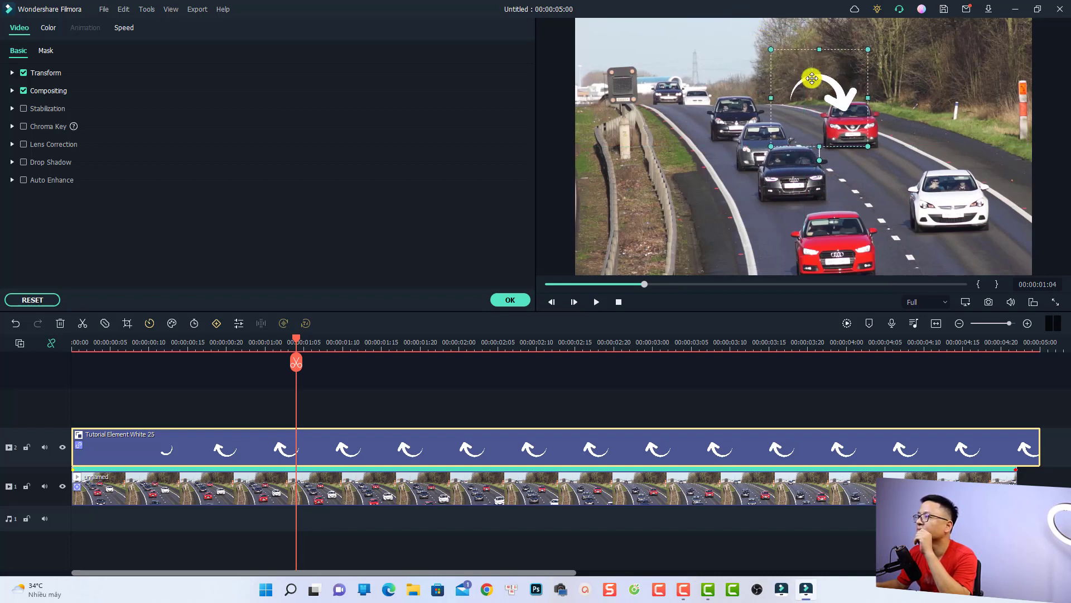
left_click_drag(814, 114, 814, 106)
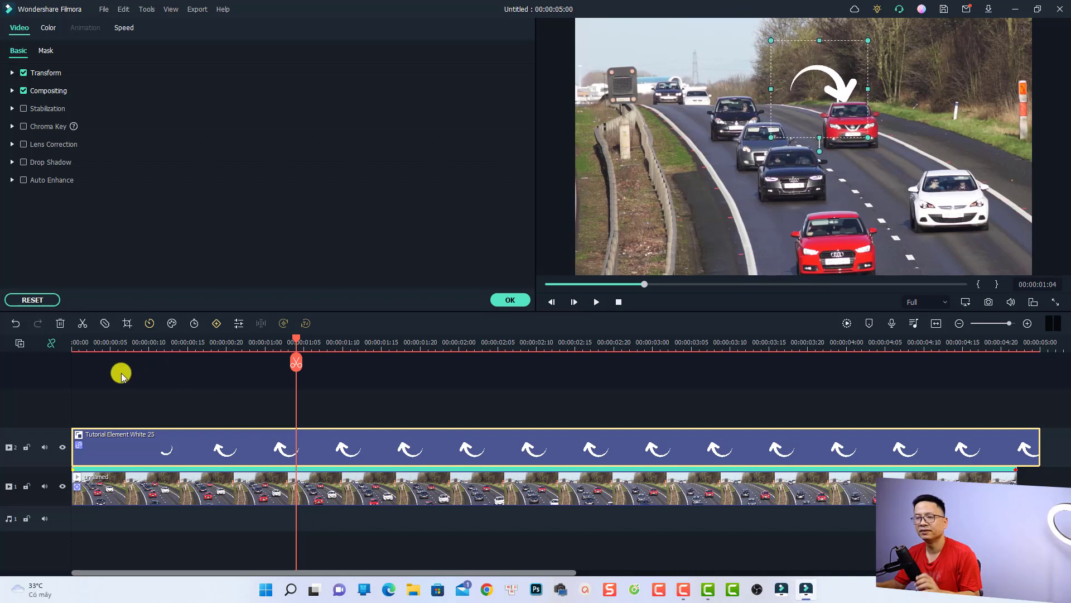
left_click(75, 344)
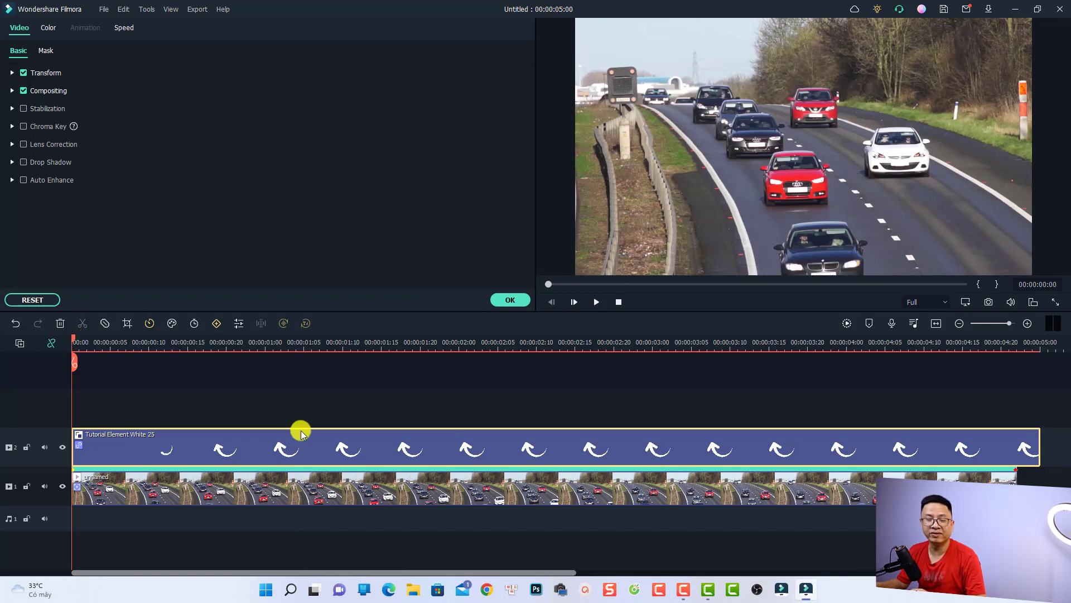
key("space")
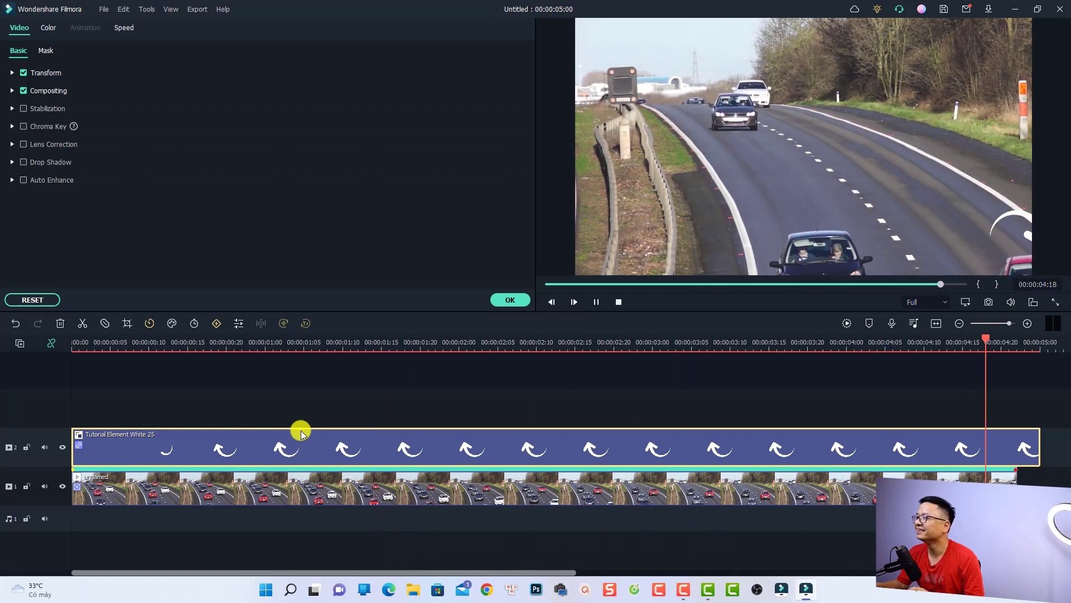
key("space")
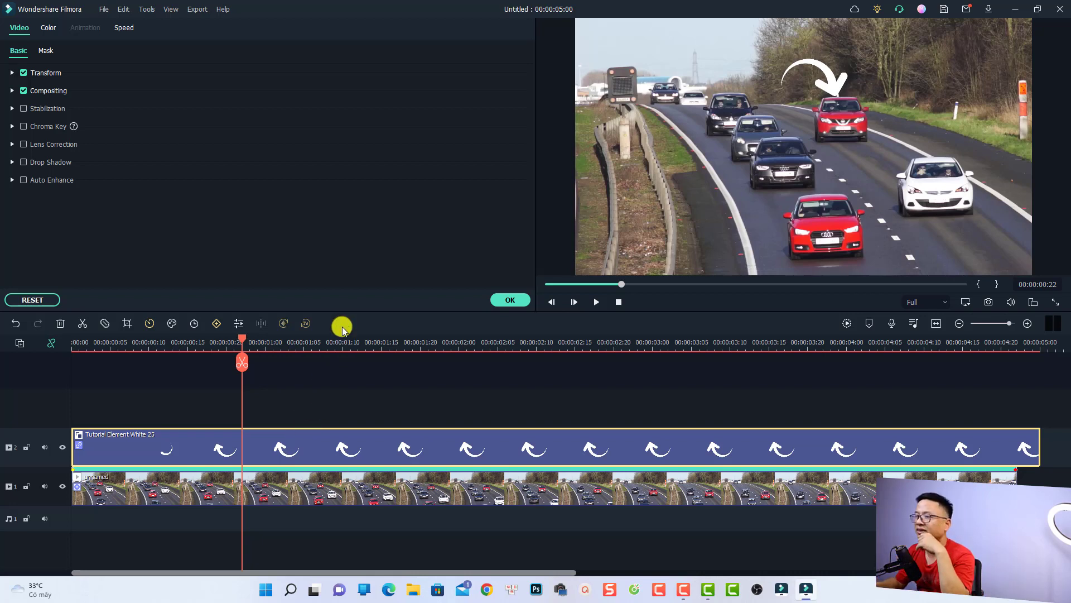
- Confirm the clip settings and add the Basic Default Title on a third track
left_click(508, 303)
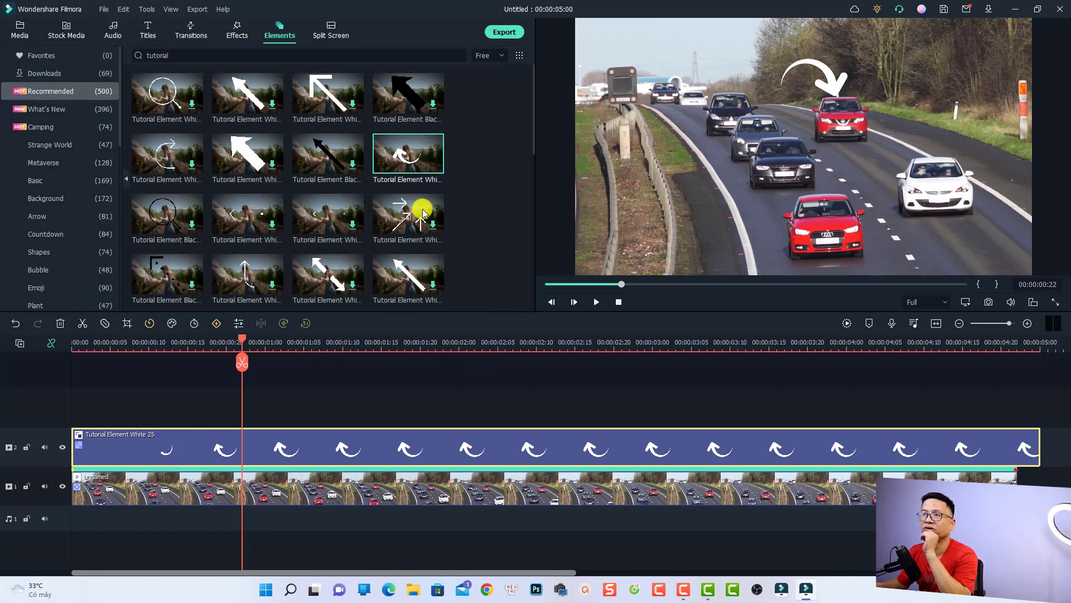
left_click(148, 33)
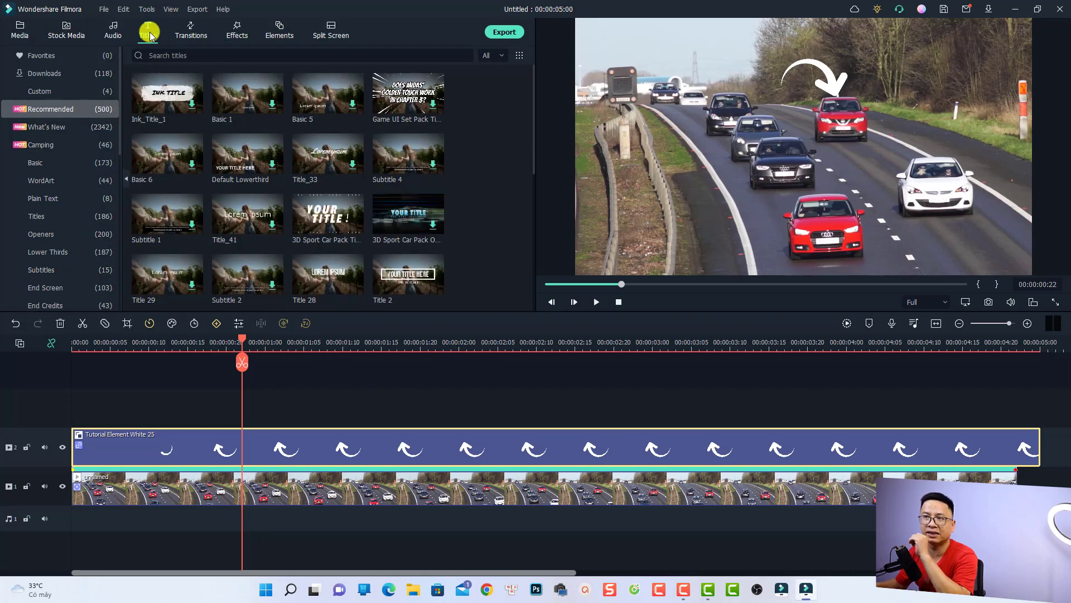
left_click(37, 165)
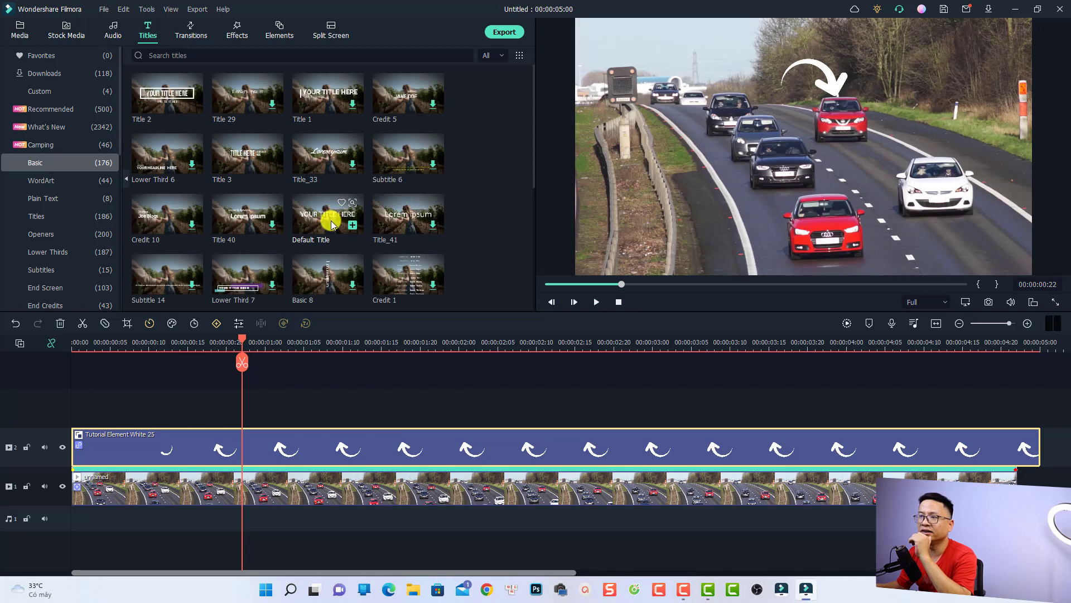
left_click_drag(327, 226, 69, 414)
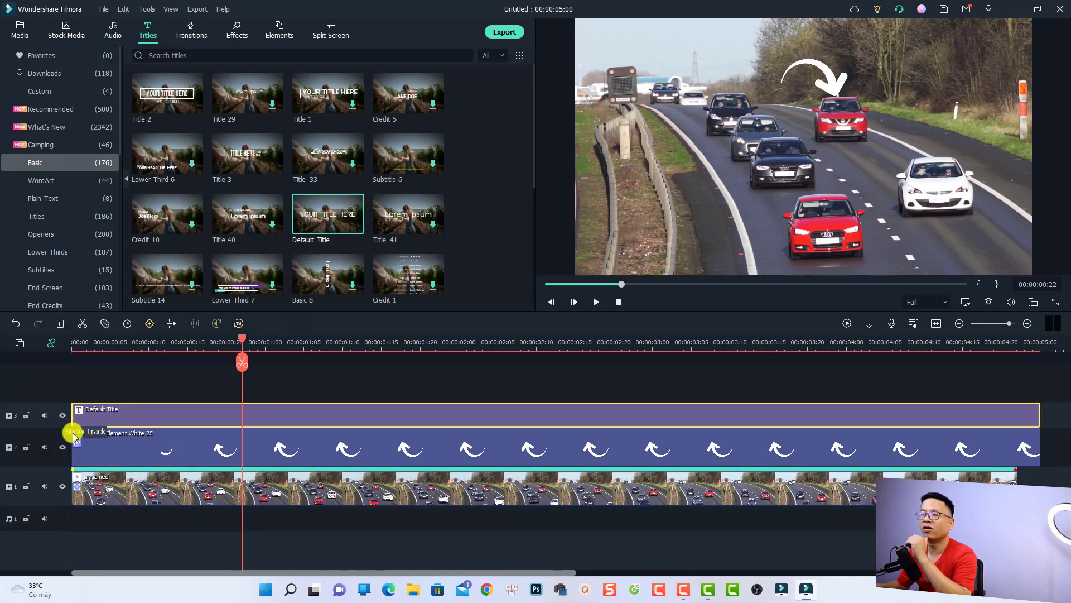
- Open the Default Title in Advanced Edit and delete its 'YOUR TITLE HERE' text box
right_click(251, 413)
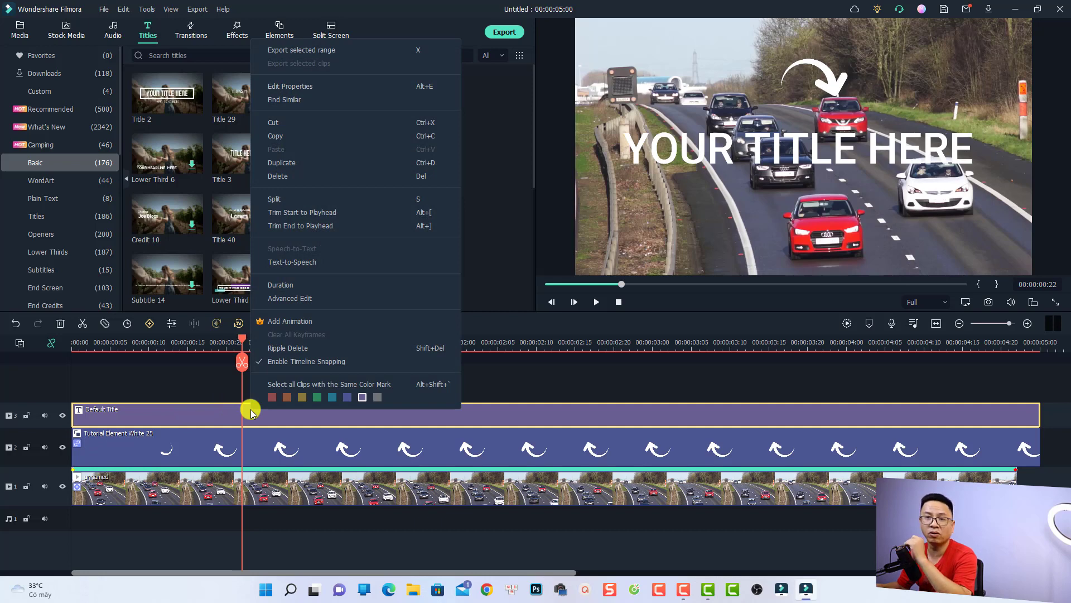
left_click(290, 302)
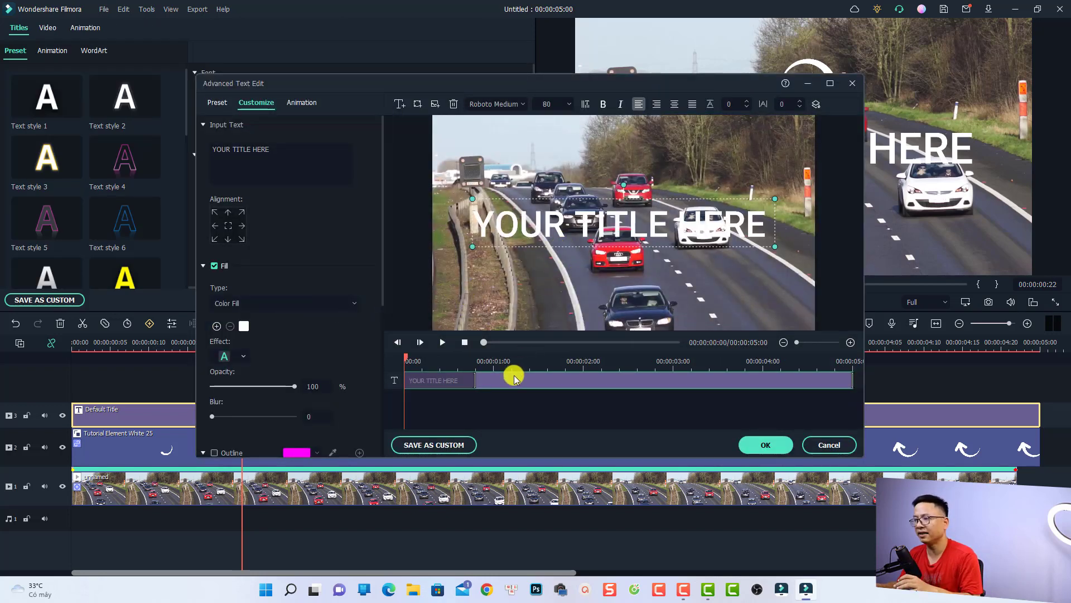
key("Delete")
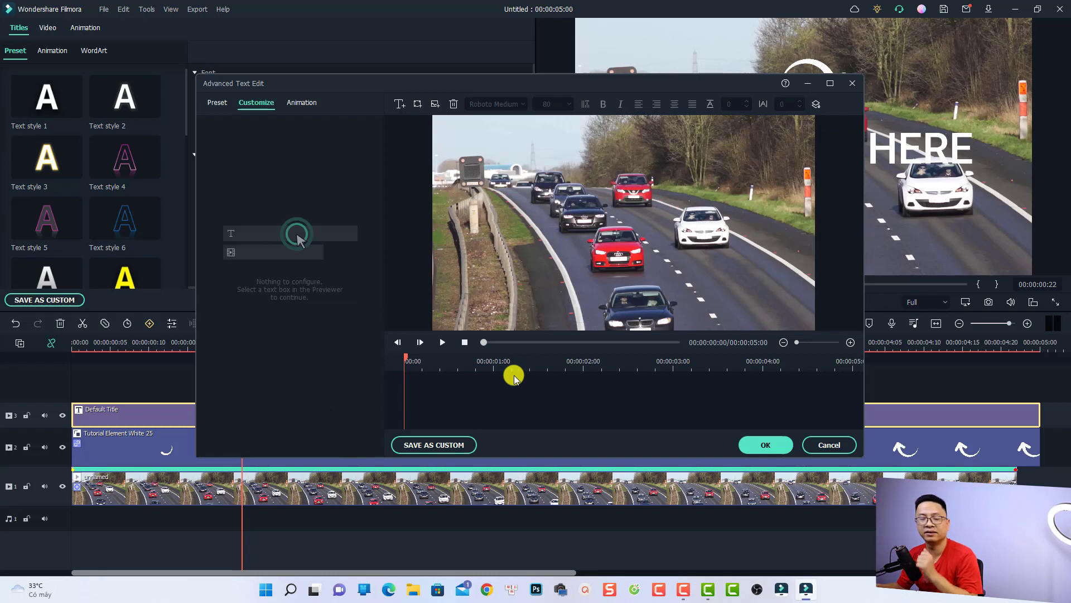
- Add an arrow shape title, clear its 'TEXT HERE' placeholder, and reveal the Shape Fill and Border settings
left_click(417, 106)
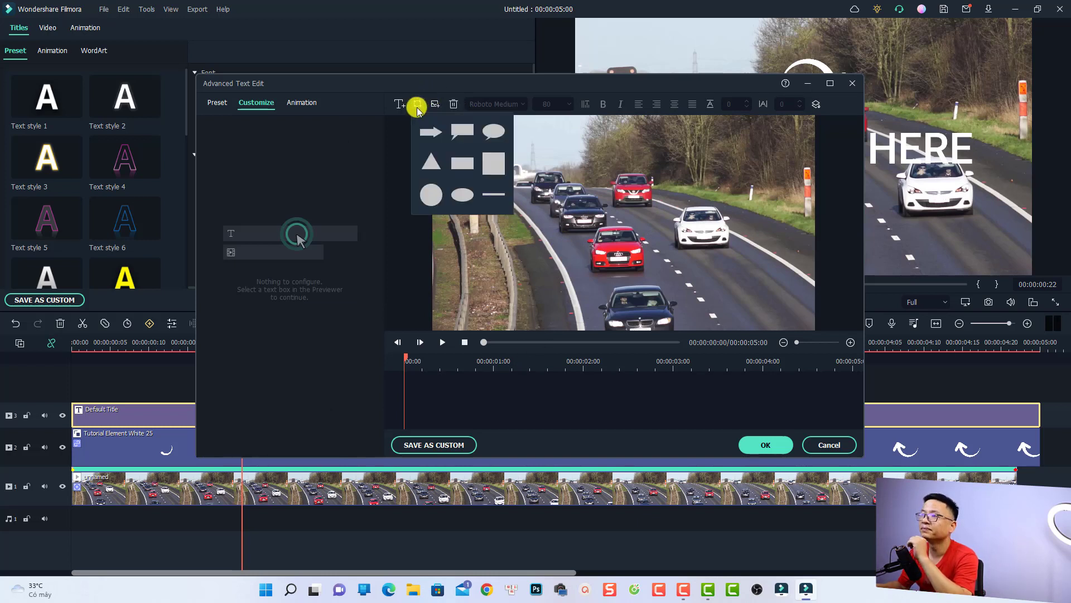
left_click(430, 133)
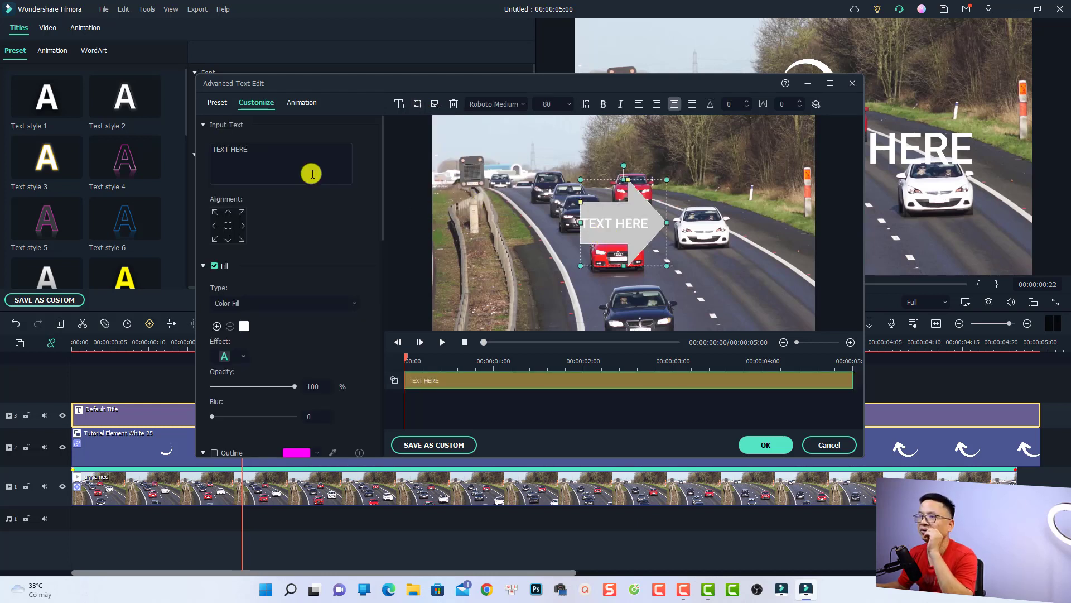
left_click(281, 176)
key("ctrl+a")
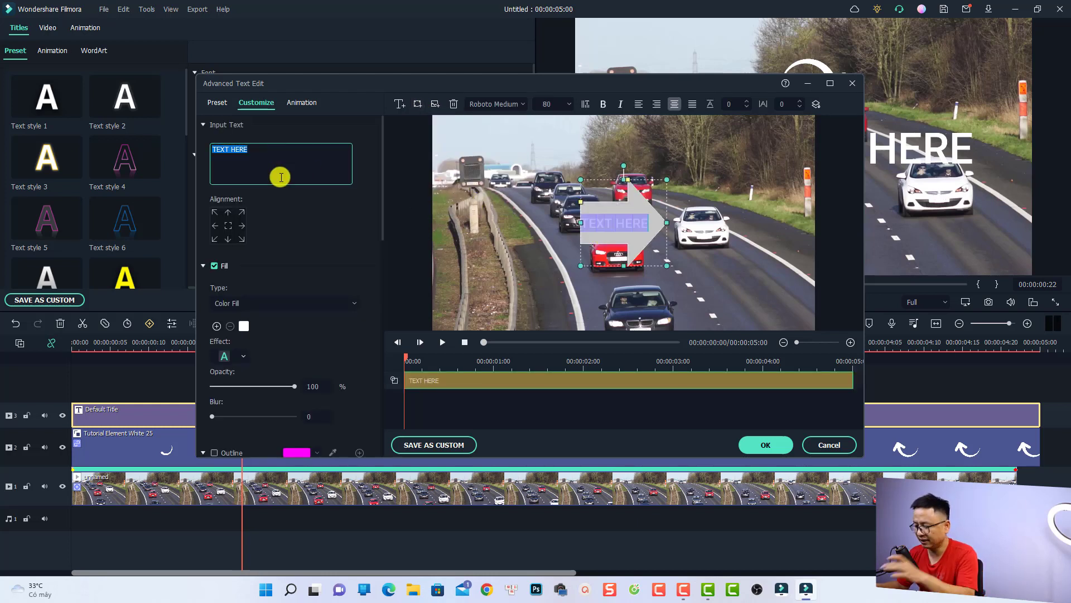
key("BackSpace")
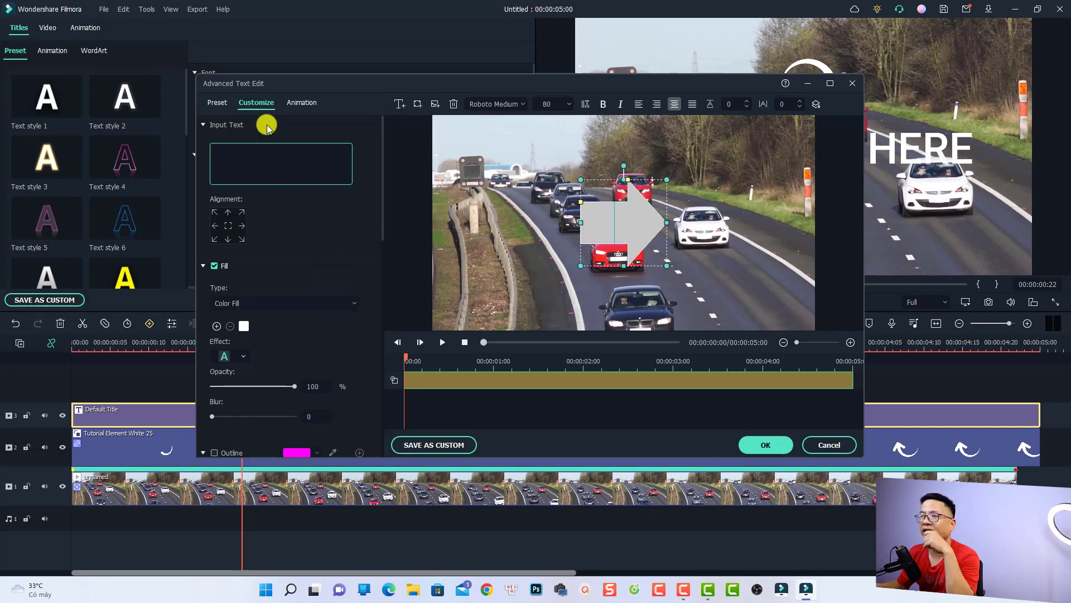
scroll(334, 284, "down", 8)
scroll(335, 283, "down", 3)
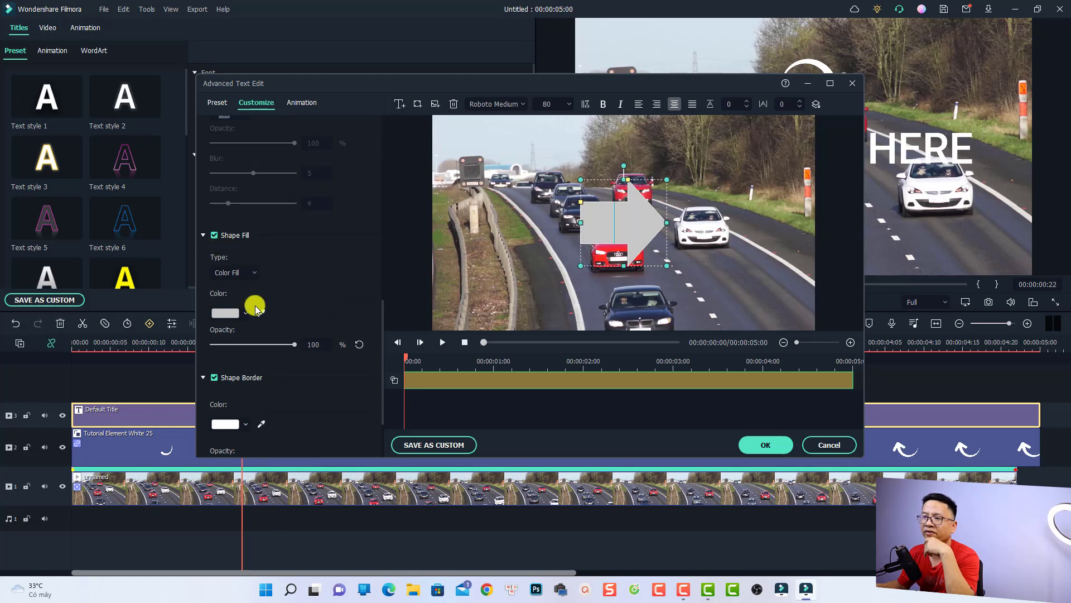
- Fill the arrow shape with magenta #ff00ff from the full colour picker
left_click(246, 312)
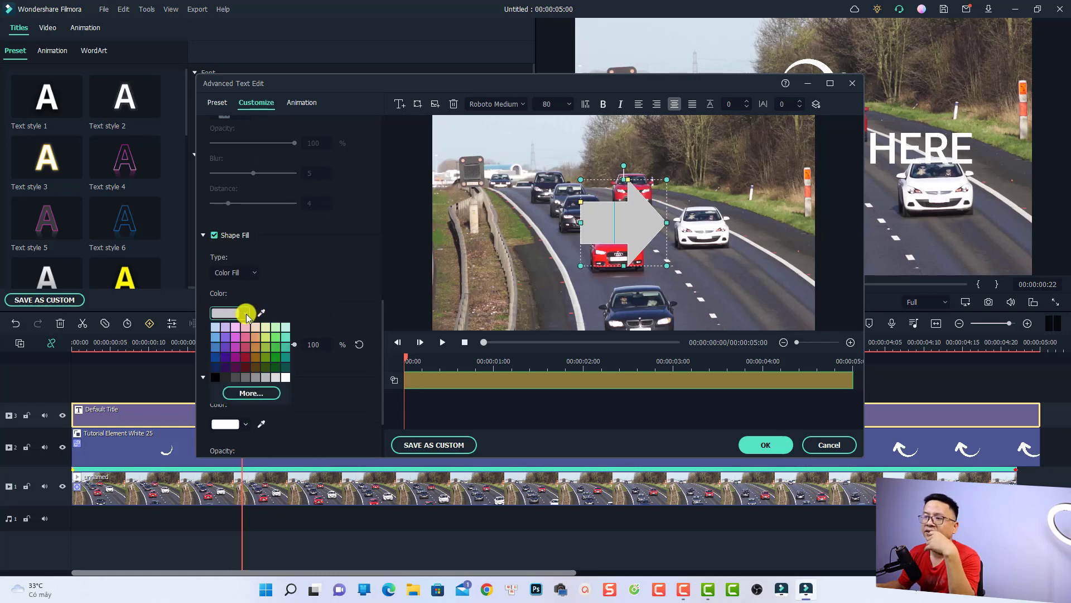
left_click(246, 393)
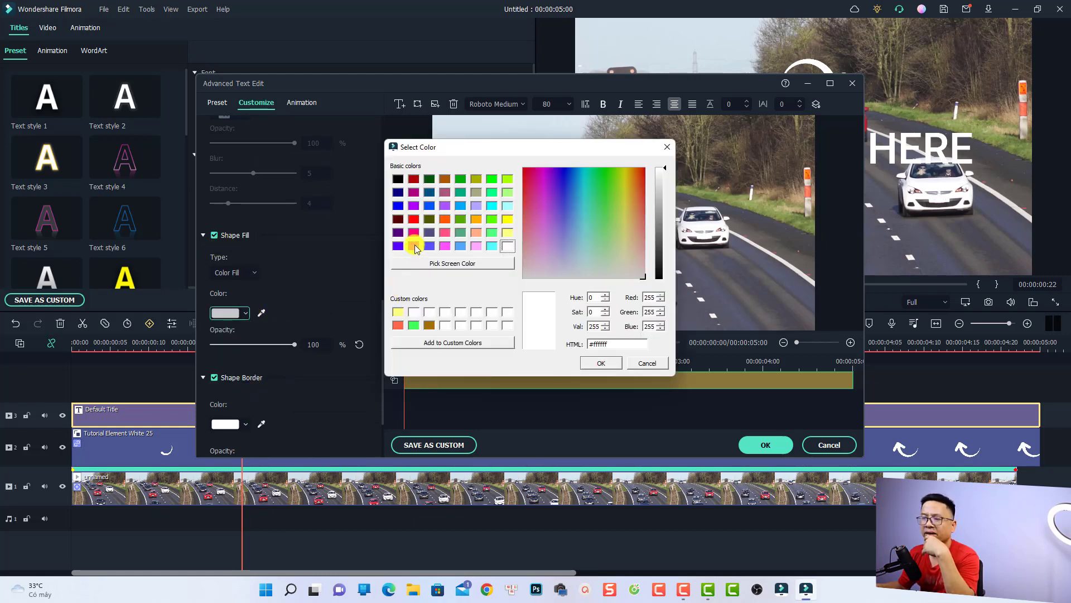
left_click(414, 246)
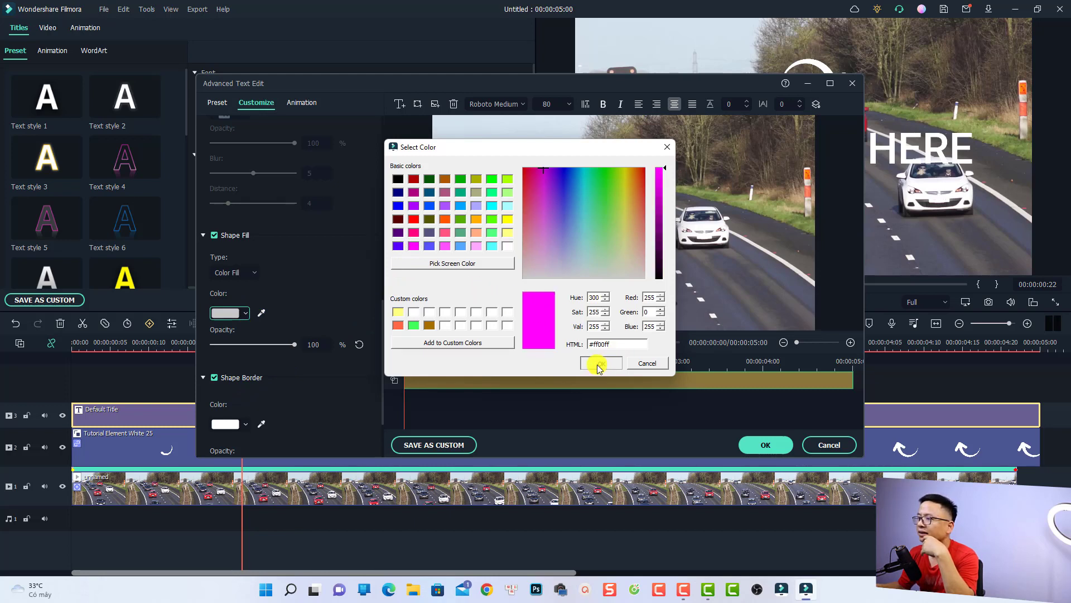
left_click(598, 364)
- Raise the white shape border thickness to 9 and stretch the arrow wider to the left
scroll(246, 378, "down", 2)
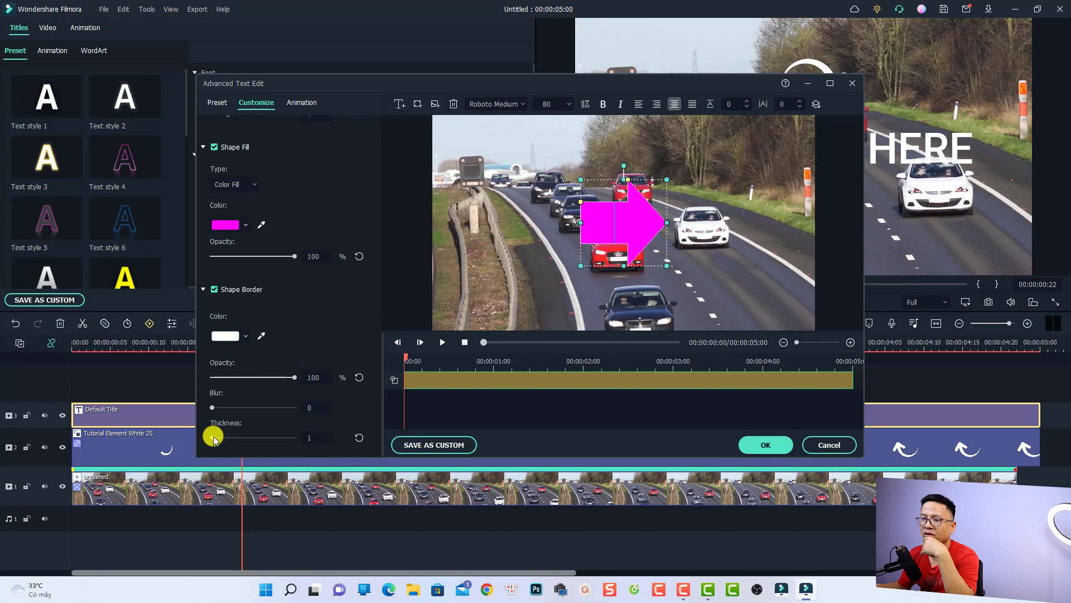
left_click_drag(213, 438, 228, 438)
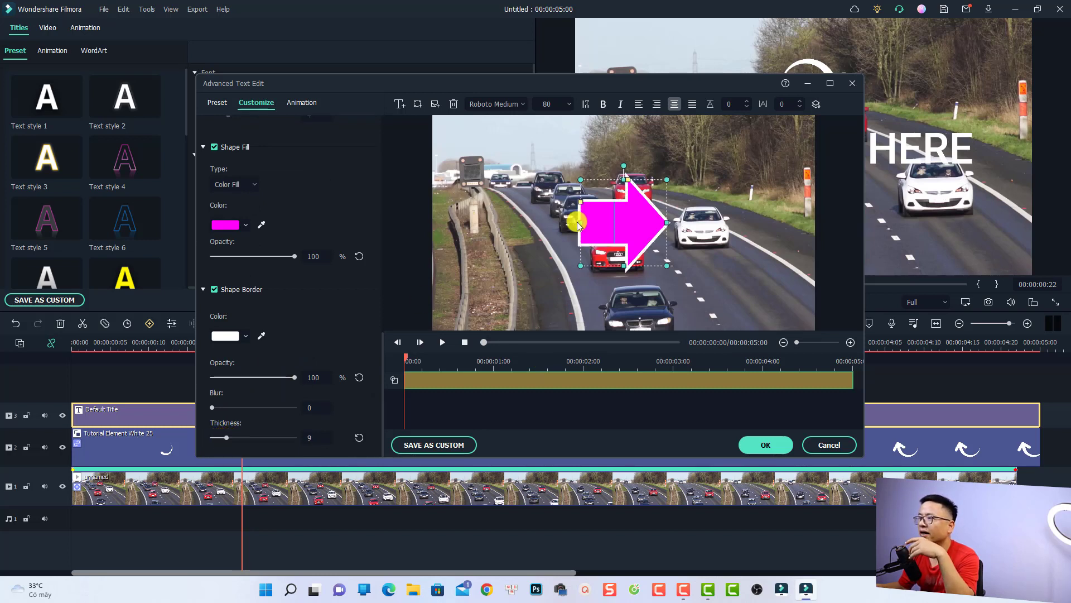
left_click_drag(582, 222, 543, 211)
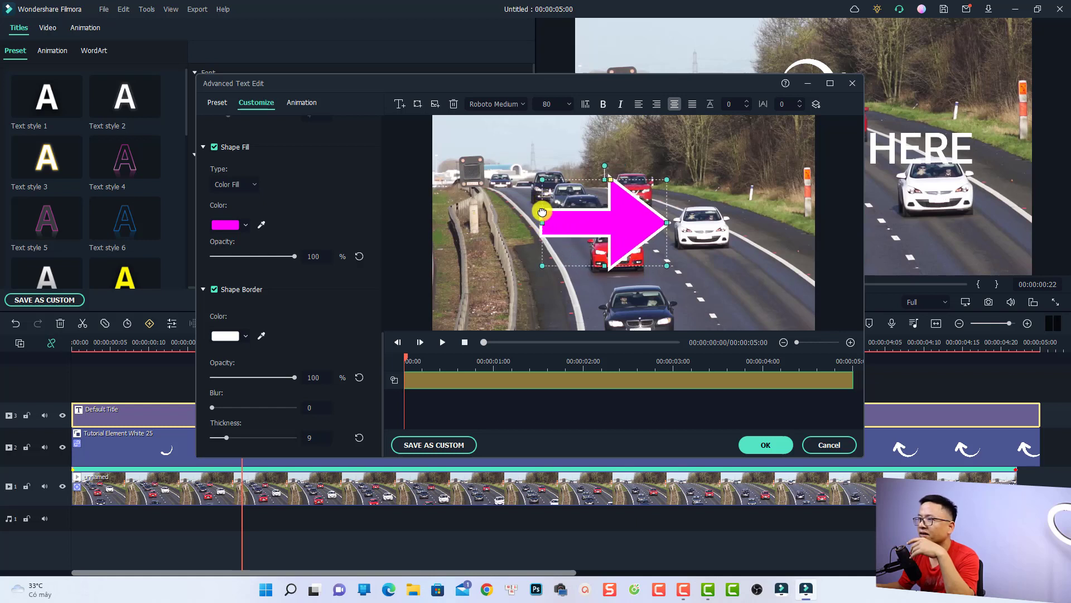
- Shorten the magenta arrow's arrowhead and apply the edits, closing the advanced editor
left_click_drag(608, 179, 542, 168)
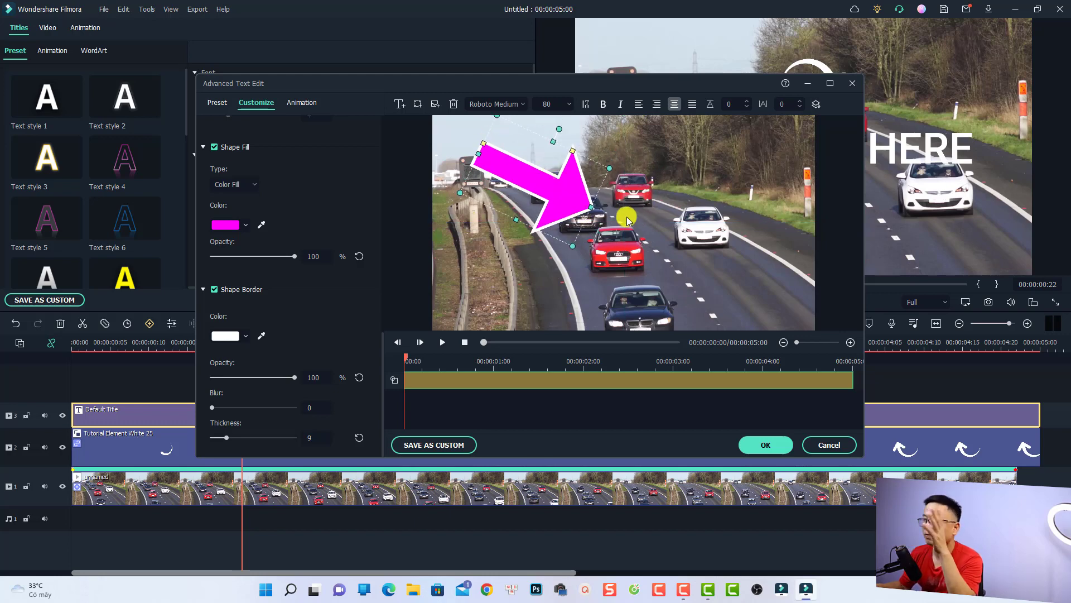
left_click(760, 444)
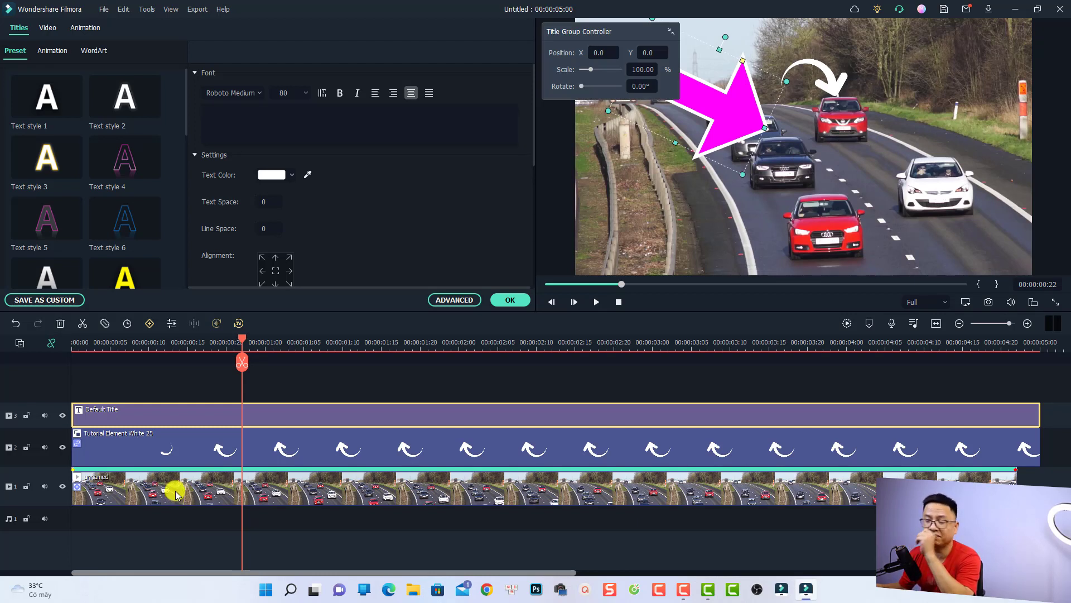
- Attach the highway clip's motion tracking to Default Title and position the magenta arrow at the red car
double_click(158, 487)
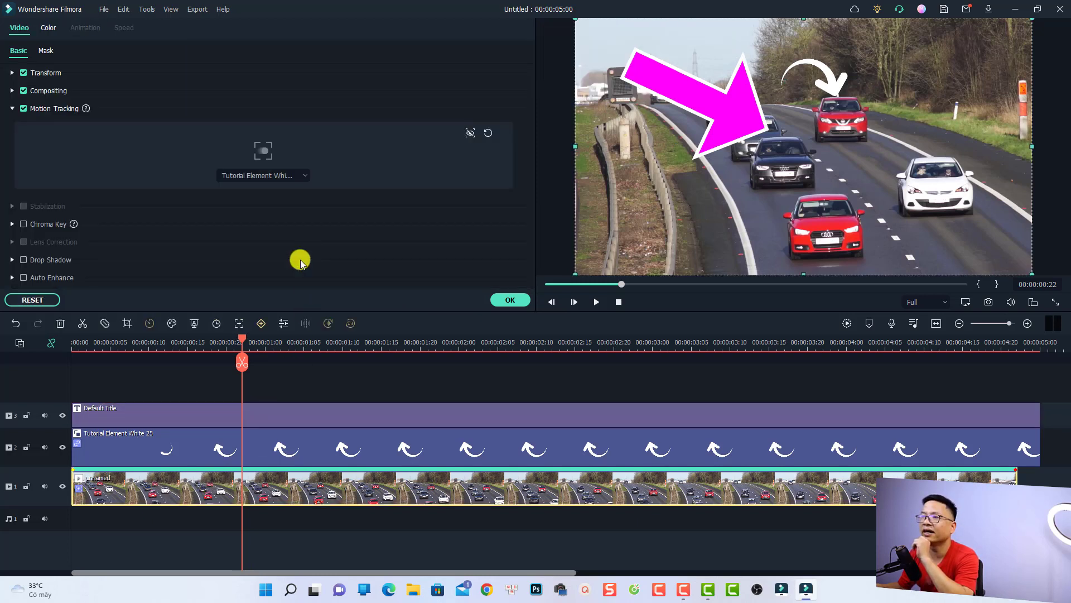
left_click(301, 176)
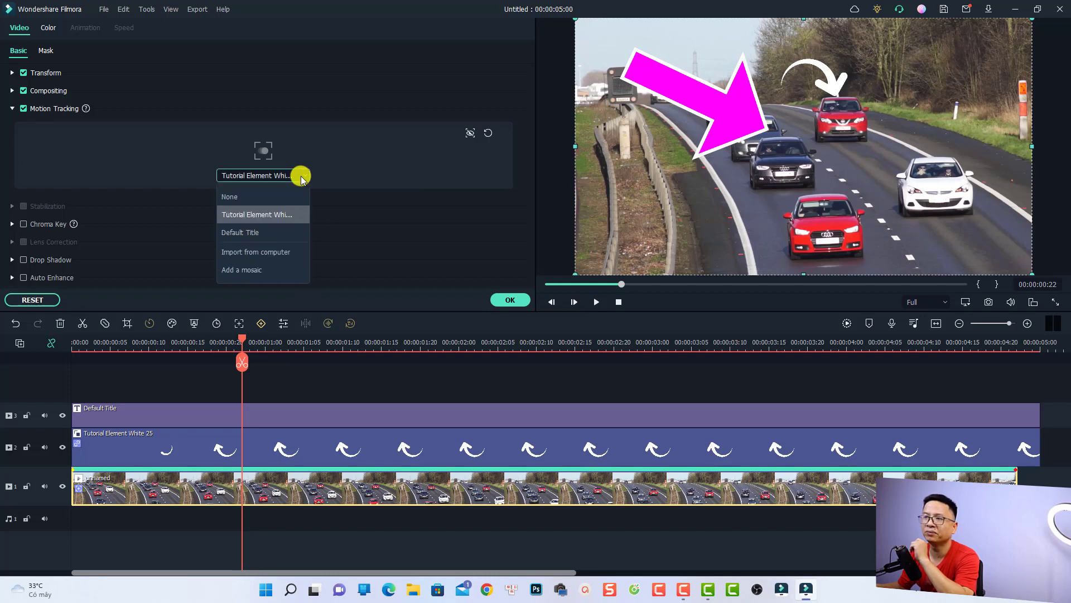
left_click(257, 233)
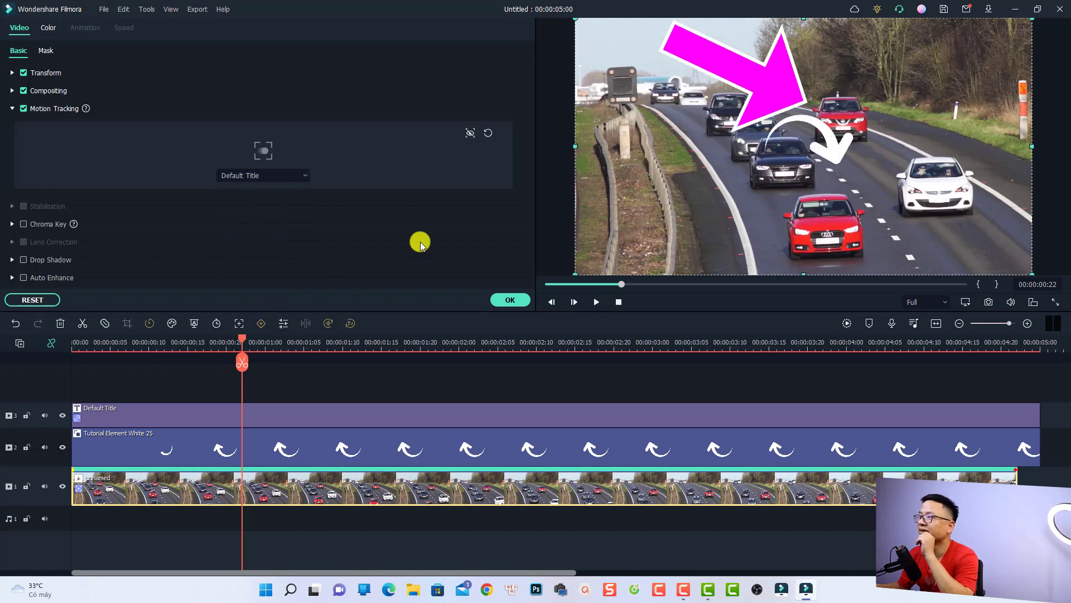
left_click(753, 87)
left_click_drag(754, 86, 718, 56)
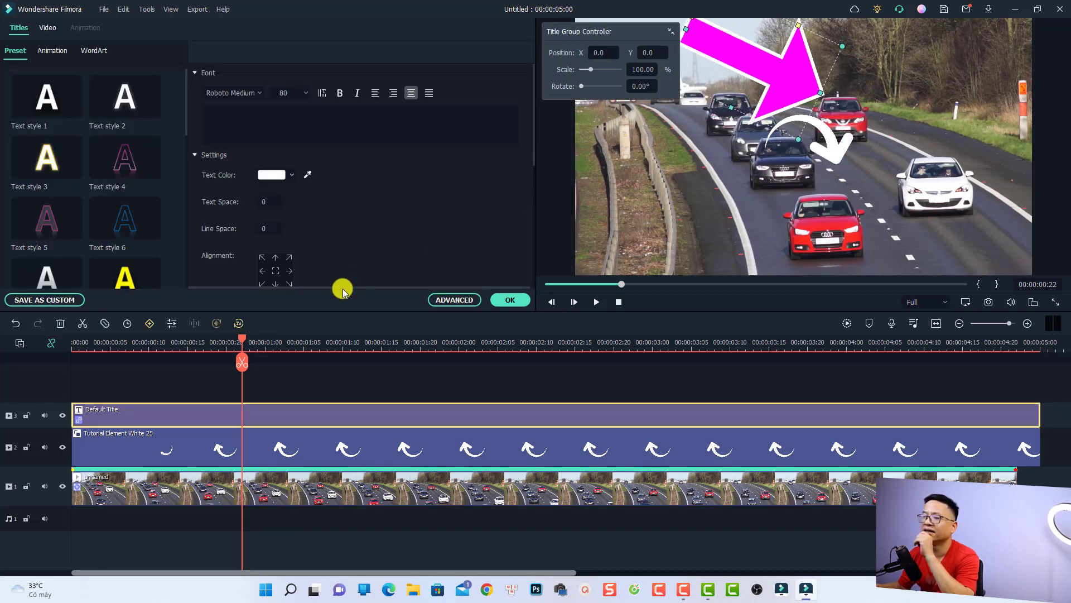
- Hide the white curved-arrow track on track 2, preview from the start, and close the title settings
left_click(62, 447)
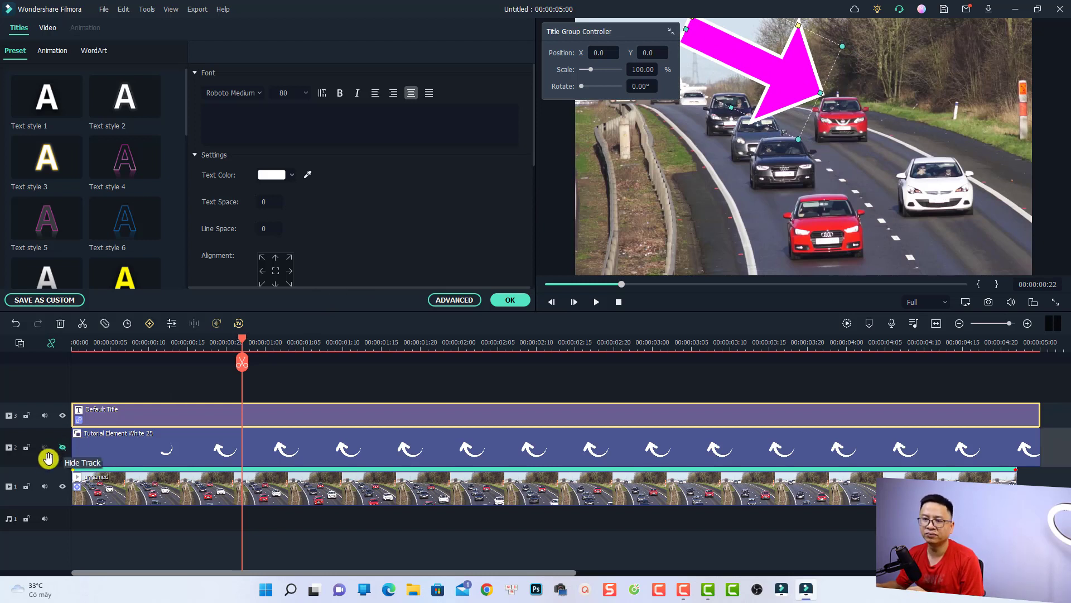
left_click(74, 347)
key("space")
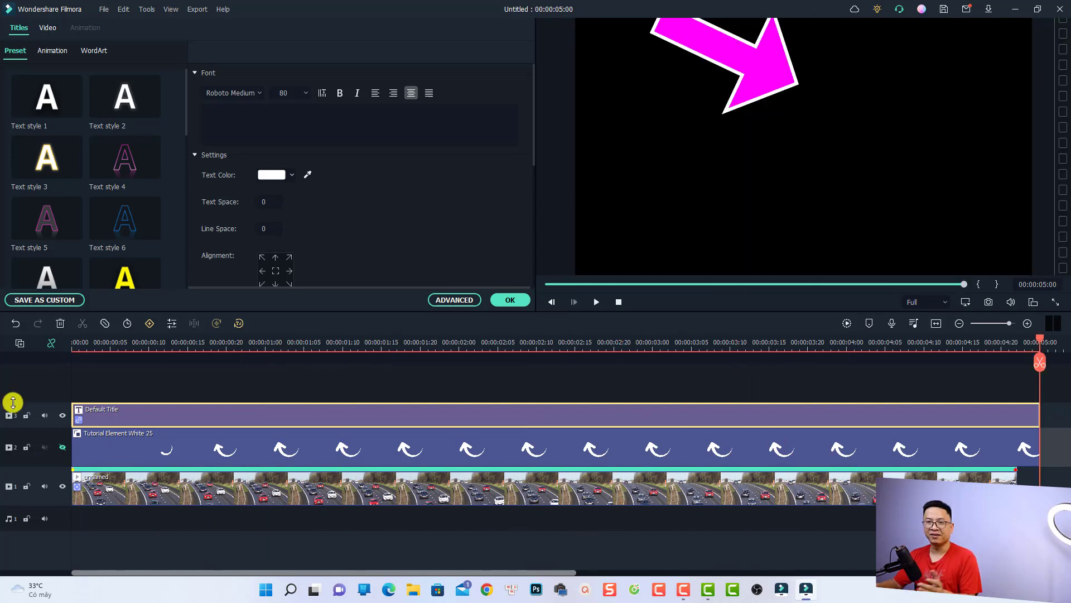
left_click(78, 344)
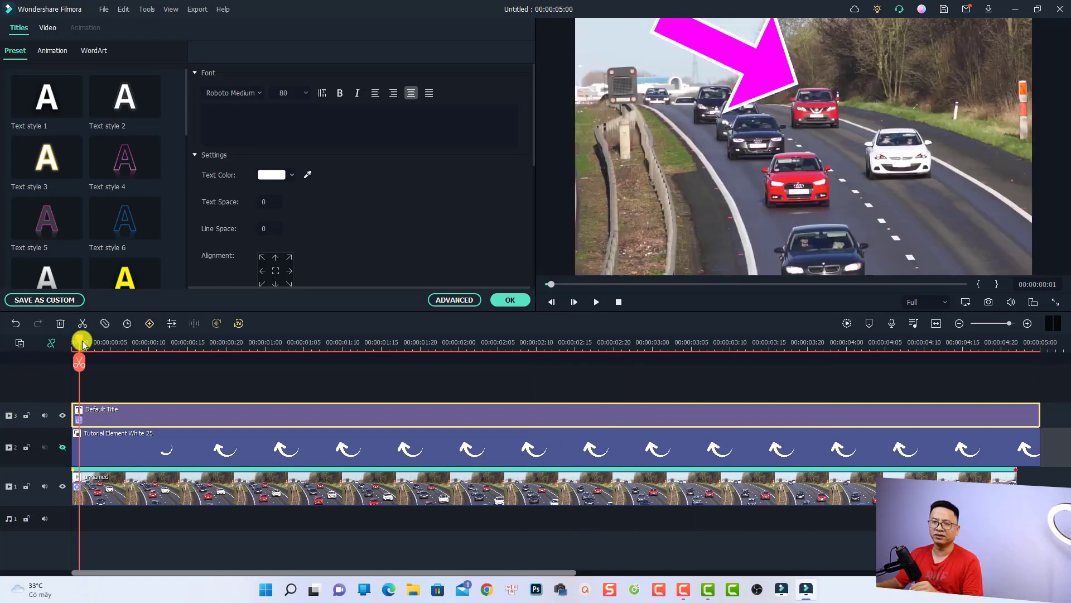
left_click_drag(79, 341, 69, 343)
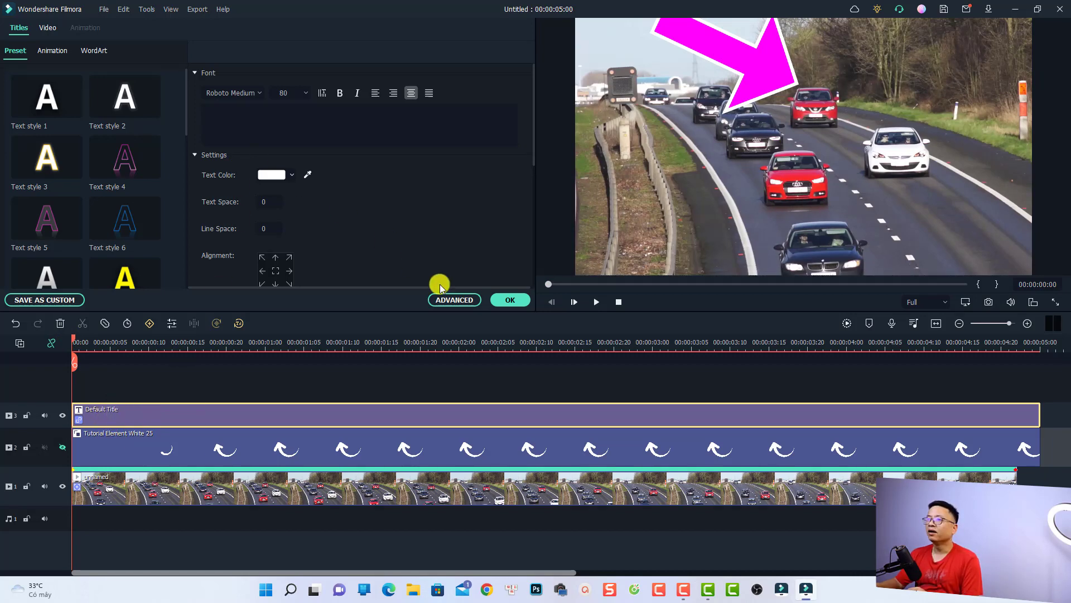
left_click(510, 300)
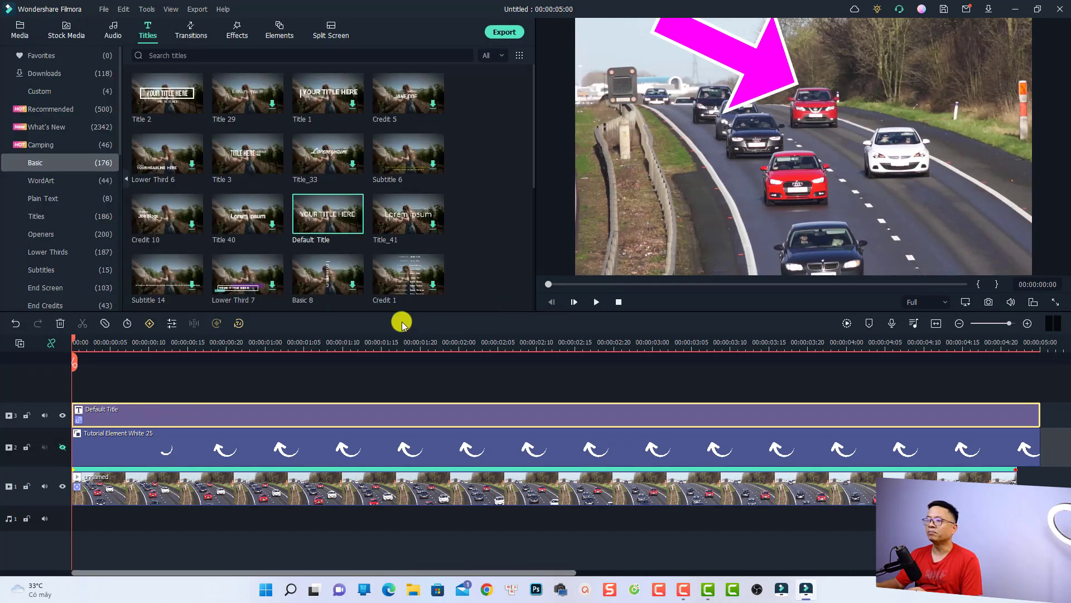
- Add a shortened Push transition to the start of the Default Title clip and play back the result
left_click(197, 37)
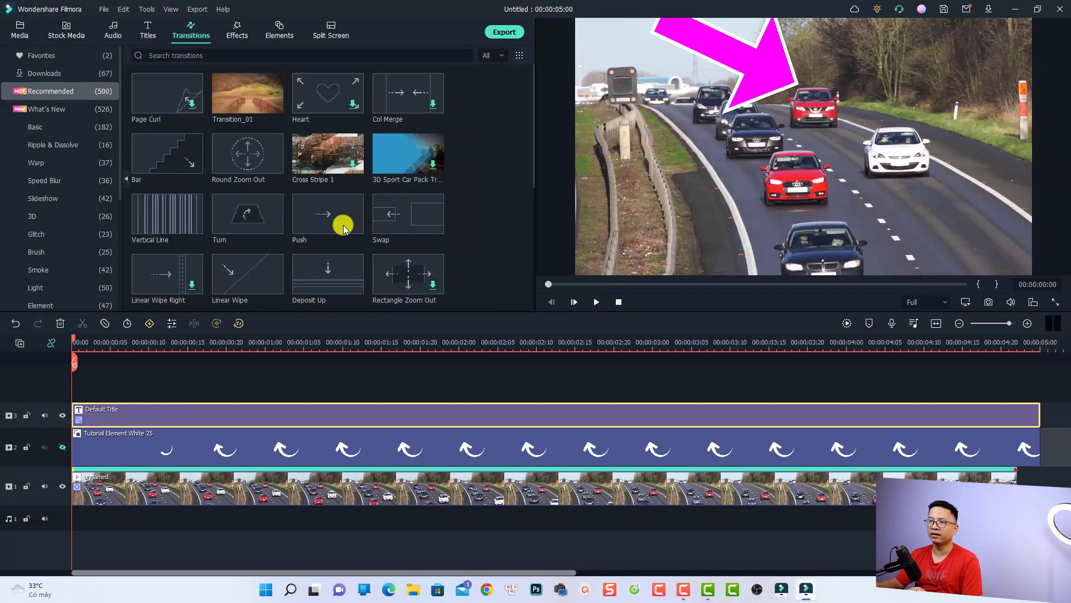
mouse_move(321, 226)
left_click_drag(321, 225, 98, 409)
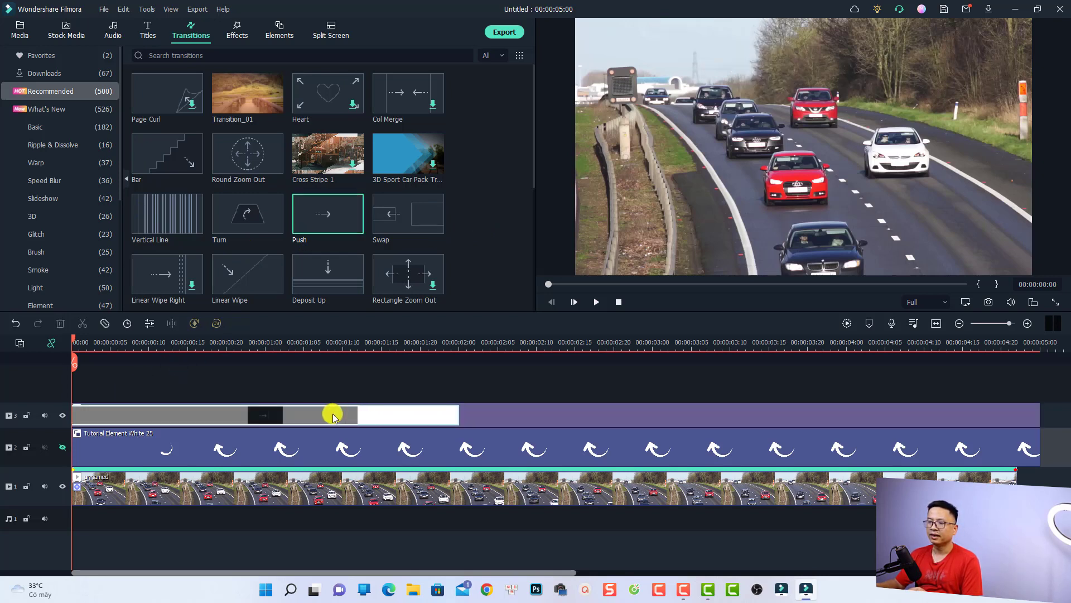
left_click_drag(188, 417, 188, 419)
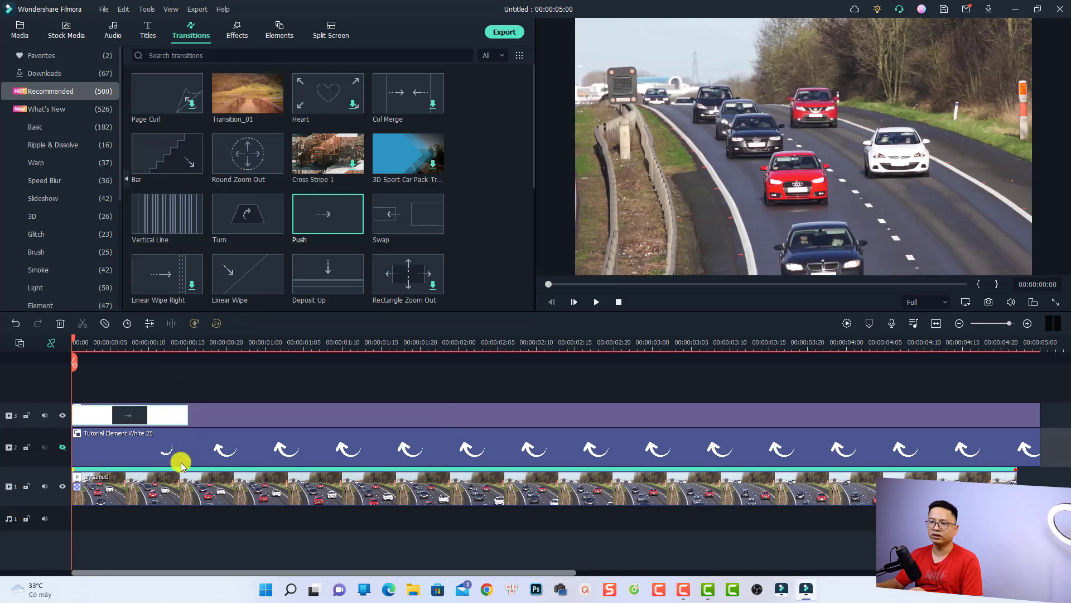
key("space")
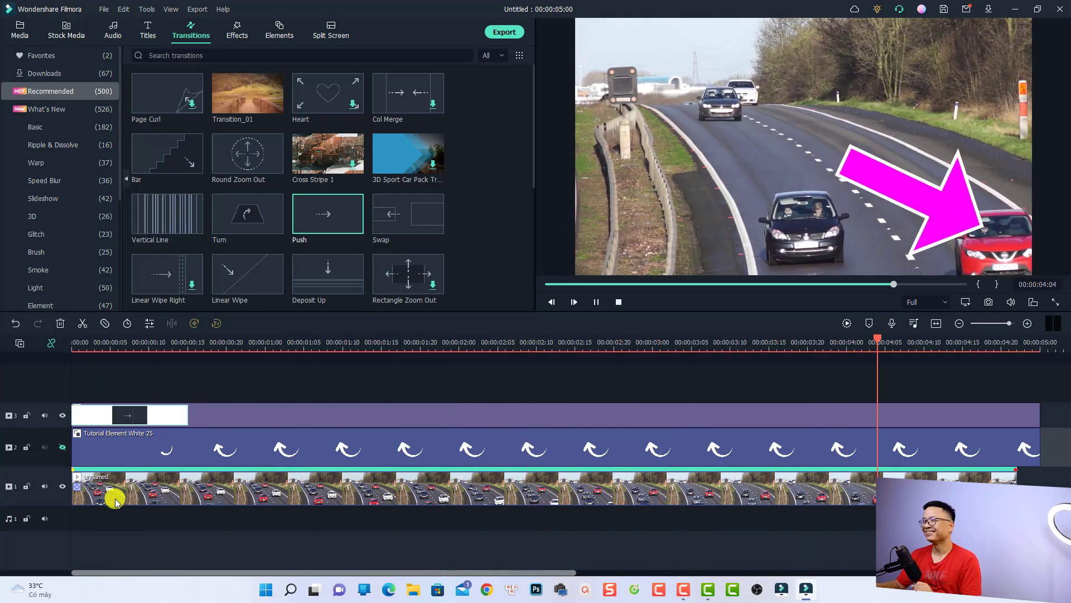
key("space")
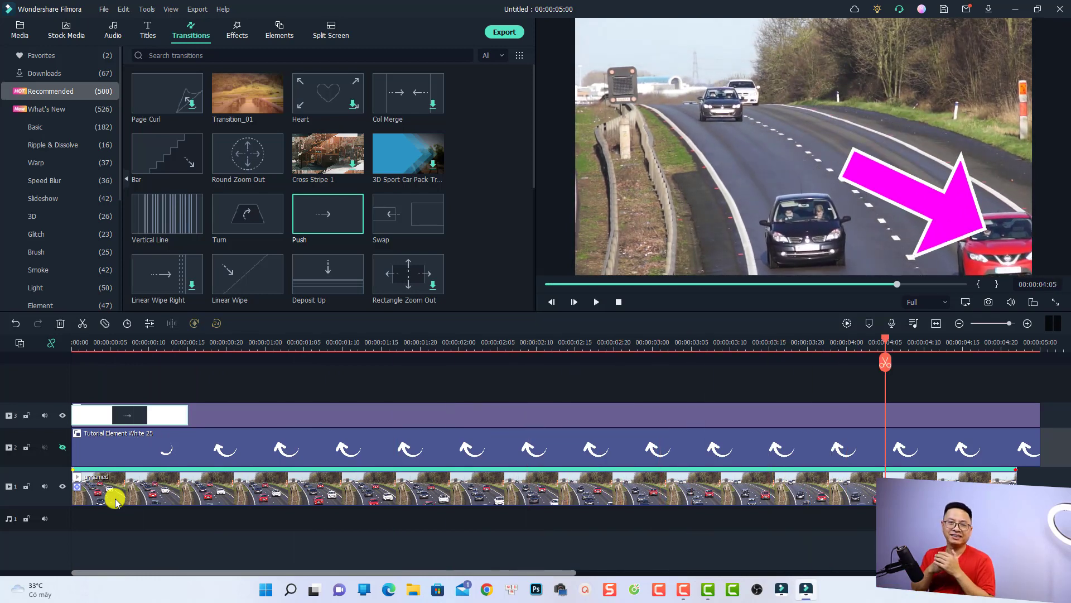